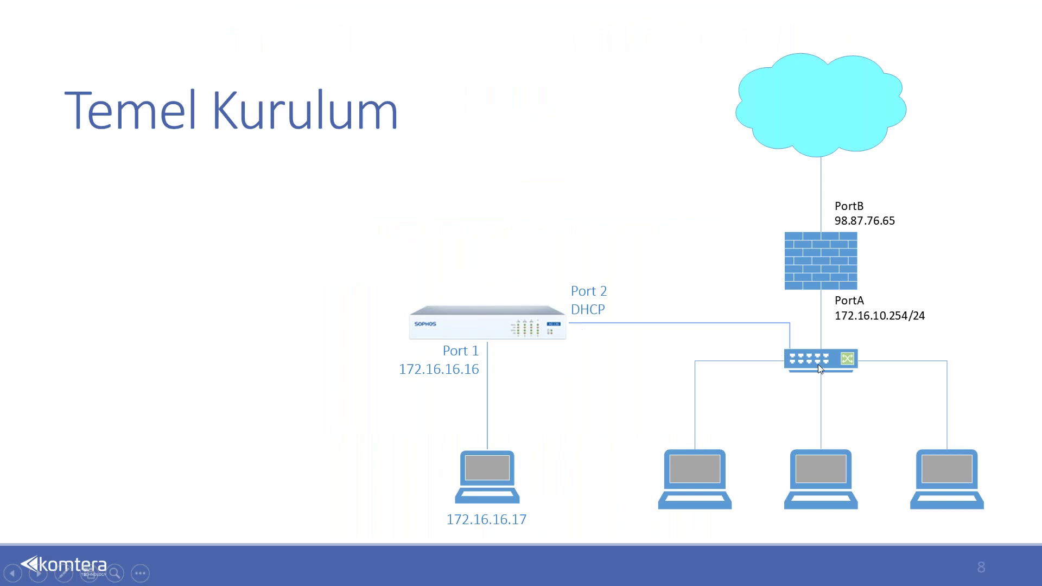
Switch from the Temel Kurulum slide show to the Sophos Welcome page in Chrome.
key("alt+Tab")
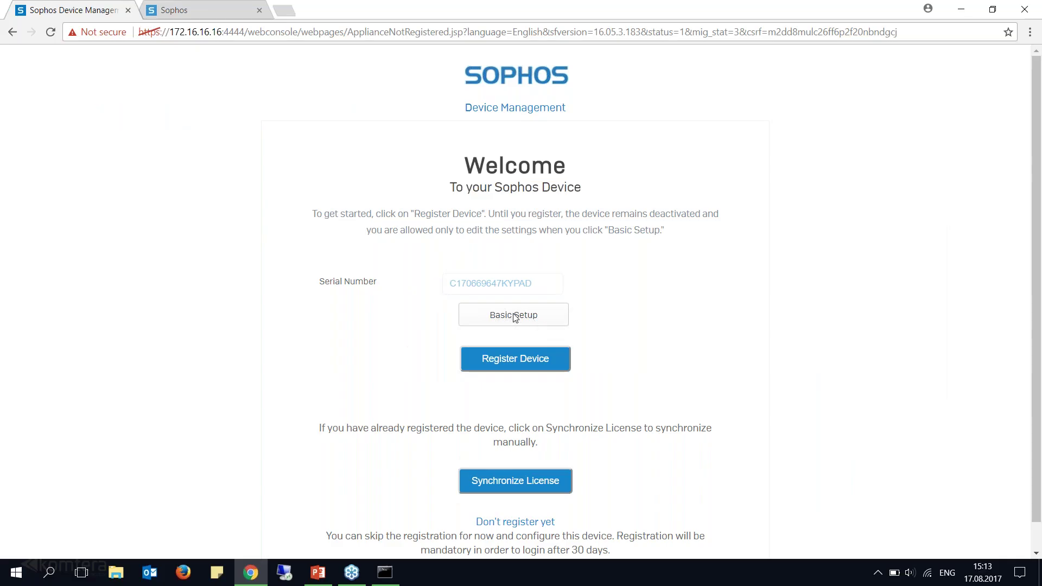
Open Basic Setup and set the WAN (Port2) IP assignment to DHCP.
left_click(517, 317)
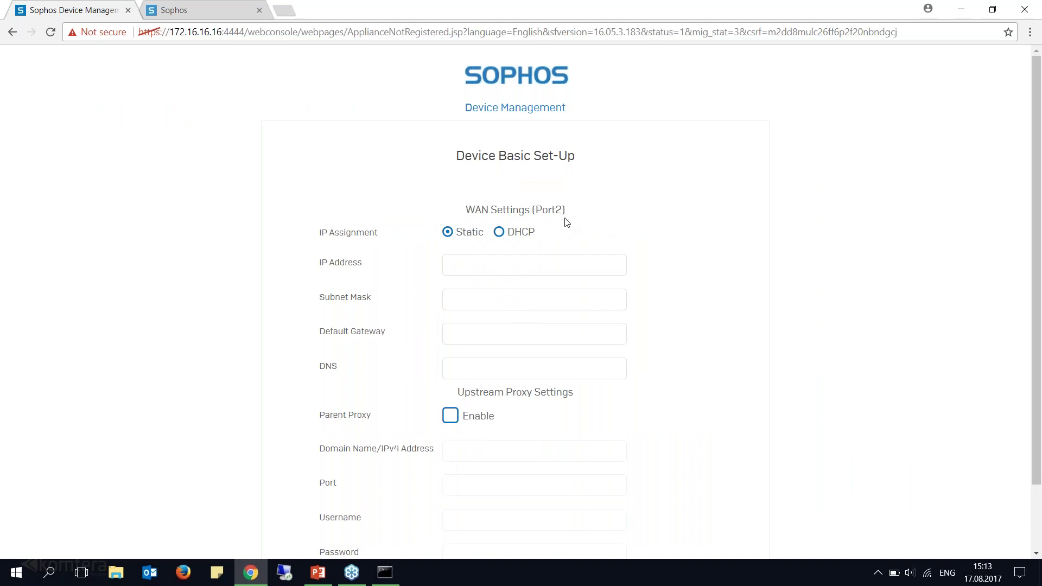
left_click_drag(565, 210, 466, 208)
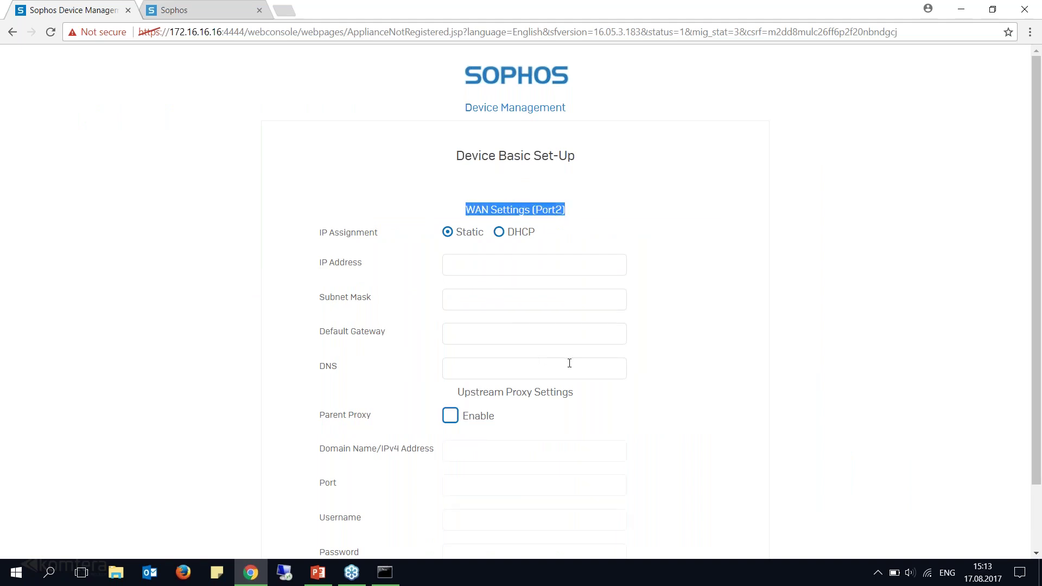
left_click(448, 237)
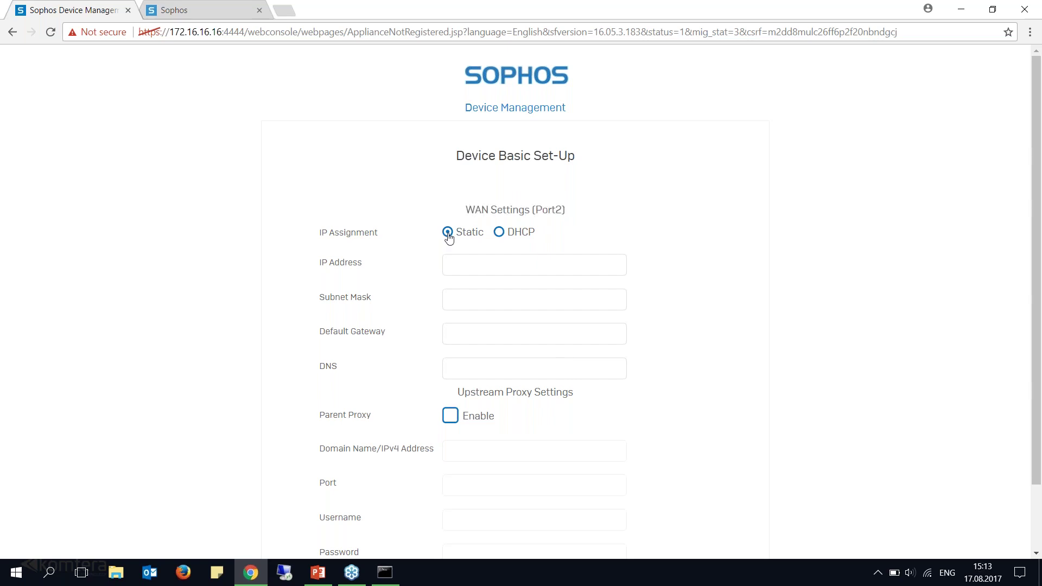
left_click(475, 268)
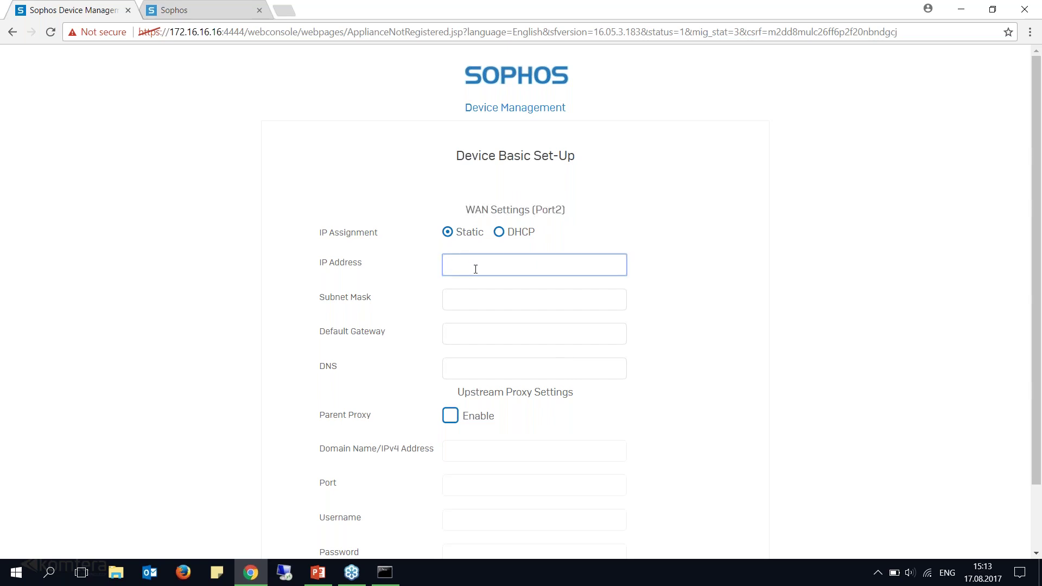
key("alt+Tab")
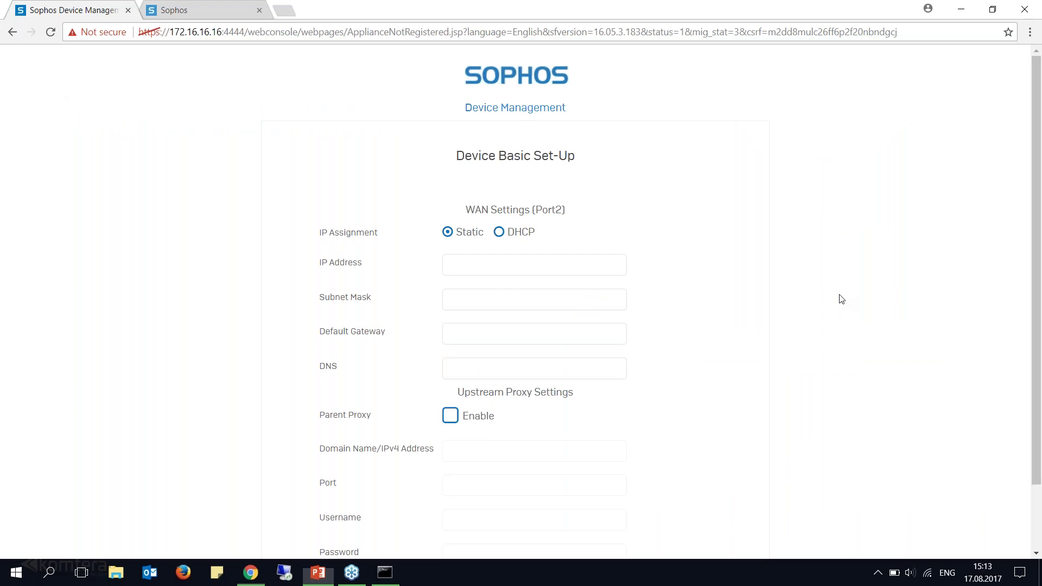
key("alt+Tab")
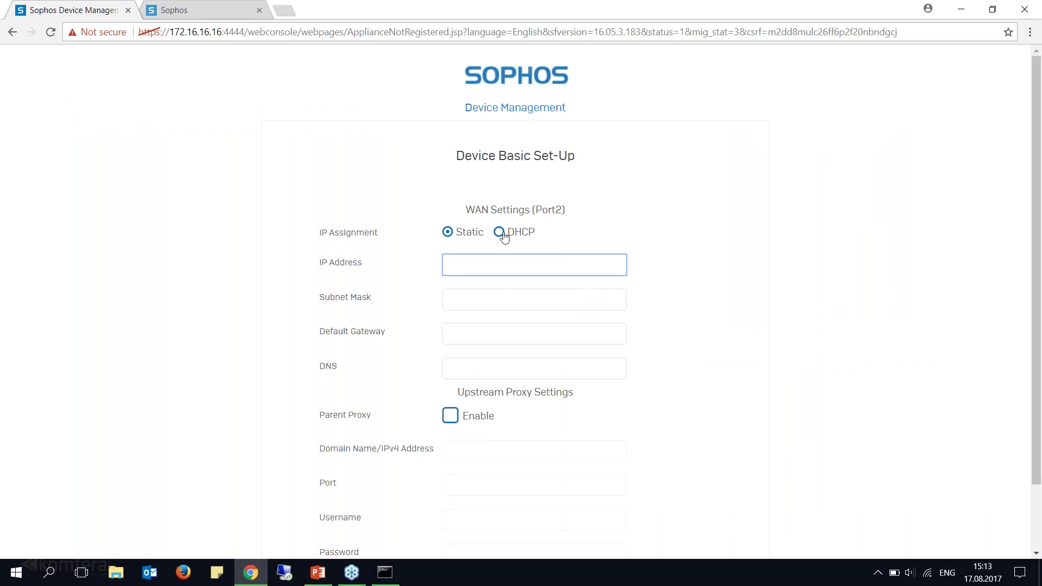
left_click(501, 233)
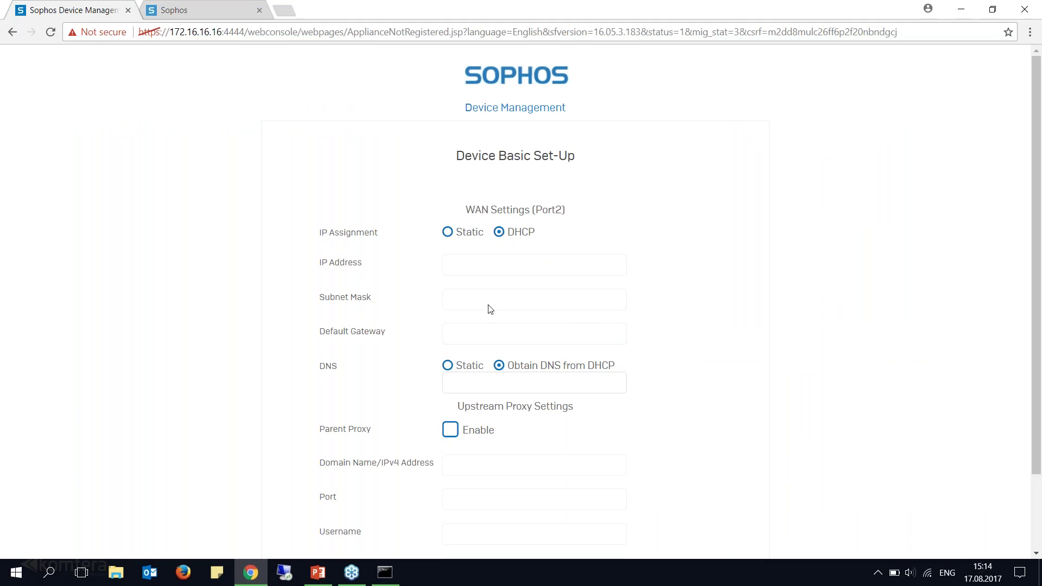
Keep Port2 on DHCP and set a static DNS server of 8.8.8.8.
left_click(446, 233)
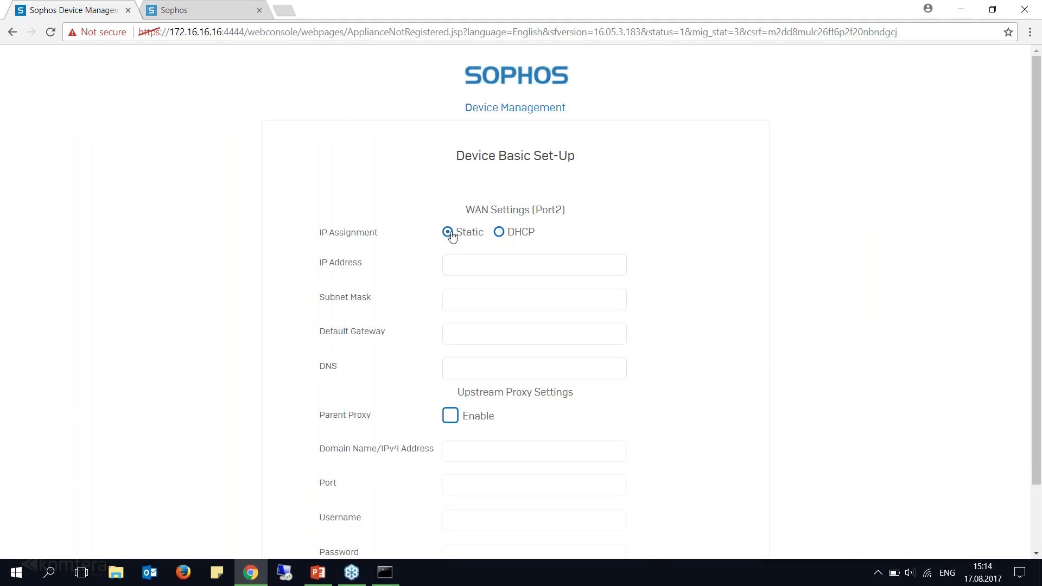
left_click(515, 237)
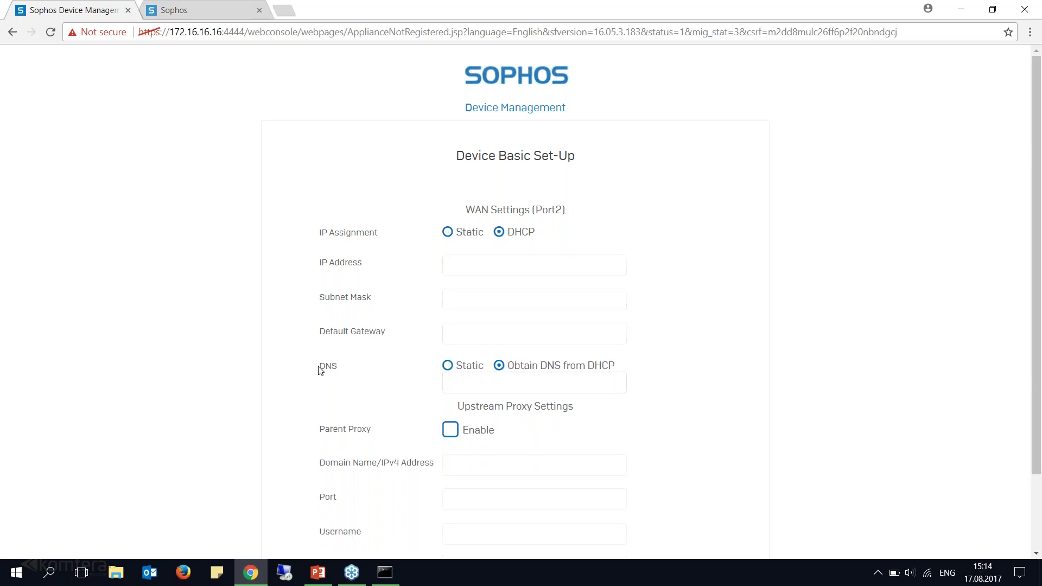
left_click_drag(617, 367, 515, 366)
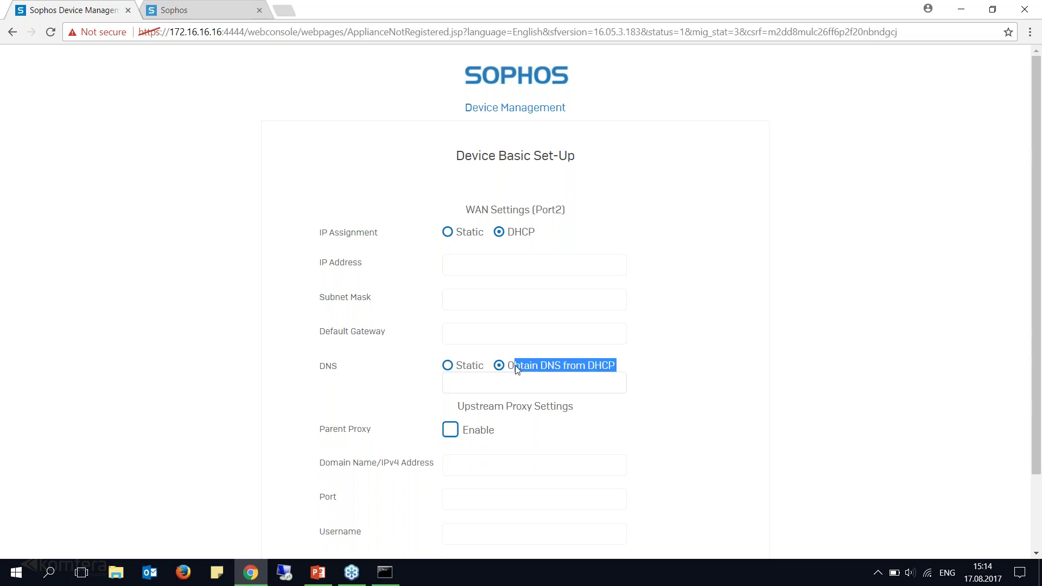
left_click(447, 365)
left_click(465, 383)
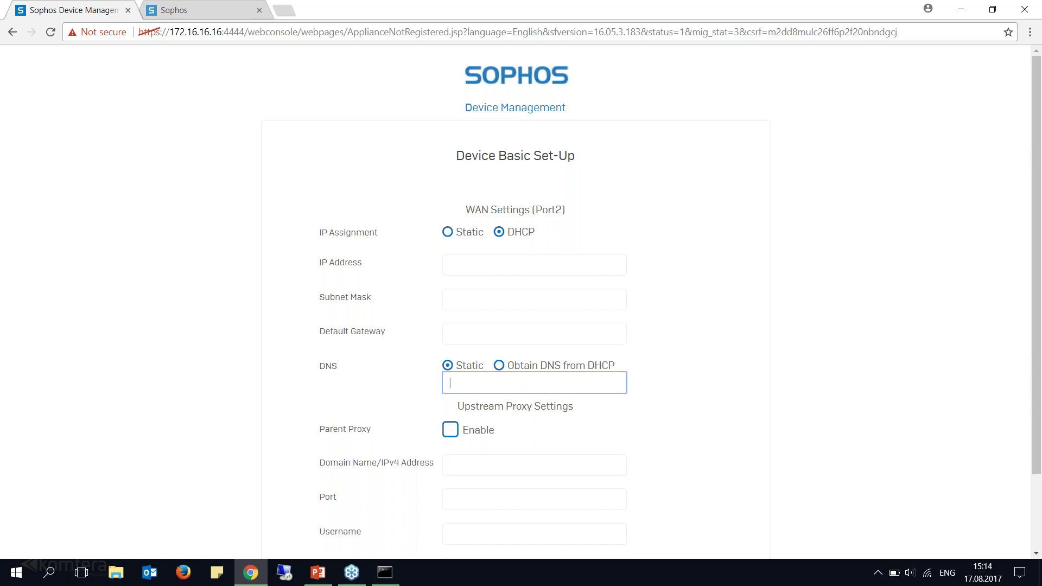
type("8.8.8.8")
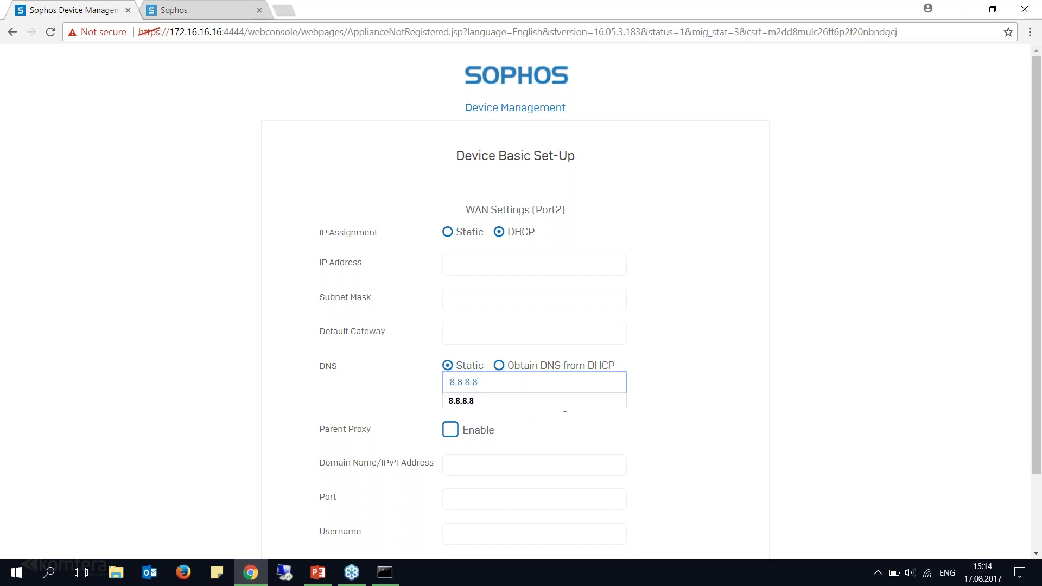
left_click(694, 379)
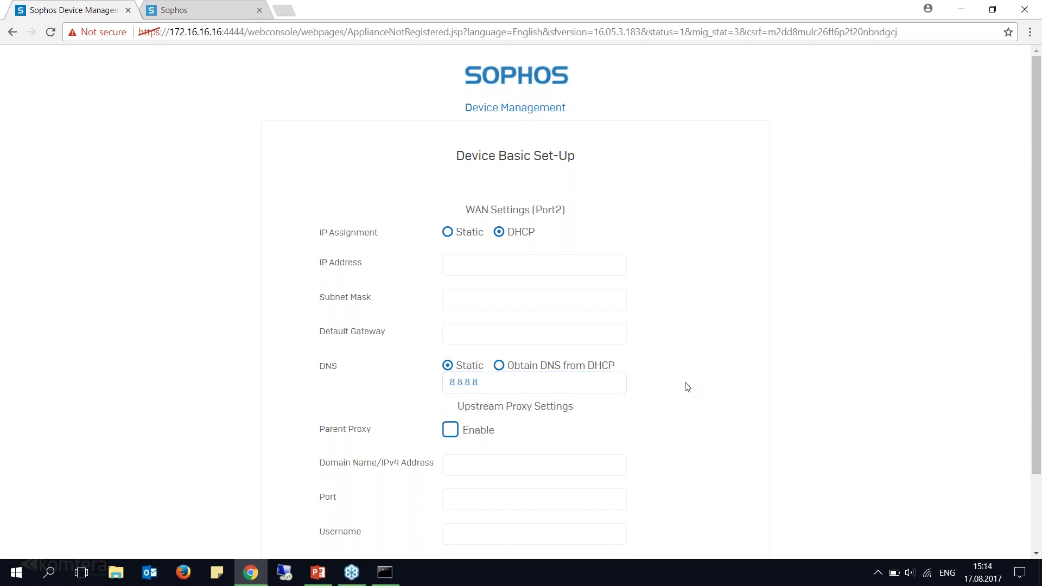
Leave Parent Proxy disabled and save, confirming the settings-saved message.
left_click_drag(319, 429, 370, 435)
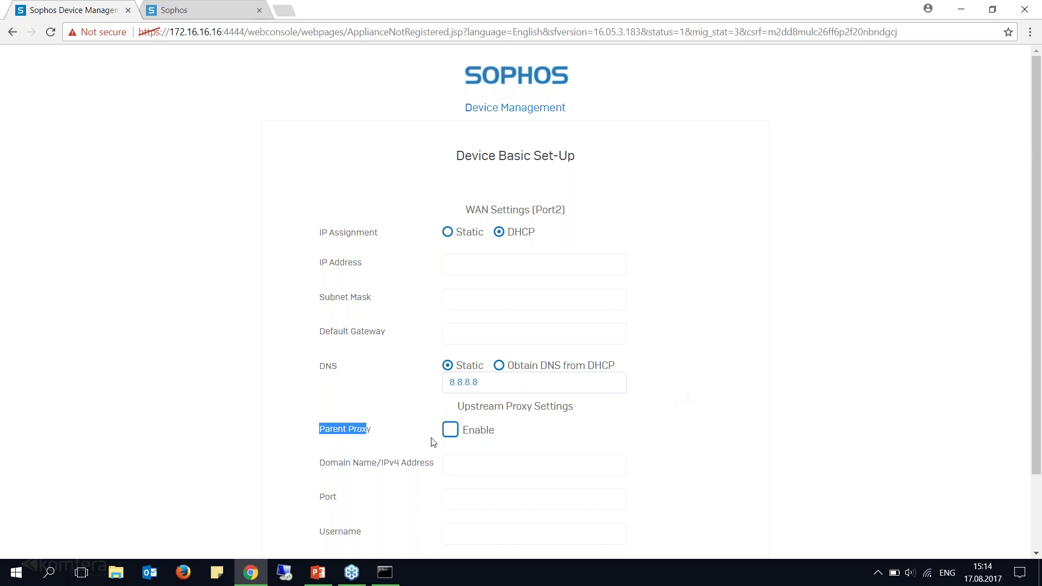
left_click(450, 429)
scroll(478, 454, "down", 1)
scroll(479, 454, "down", 1)
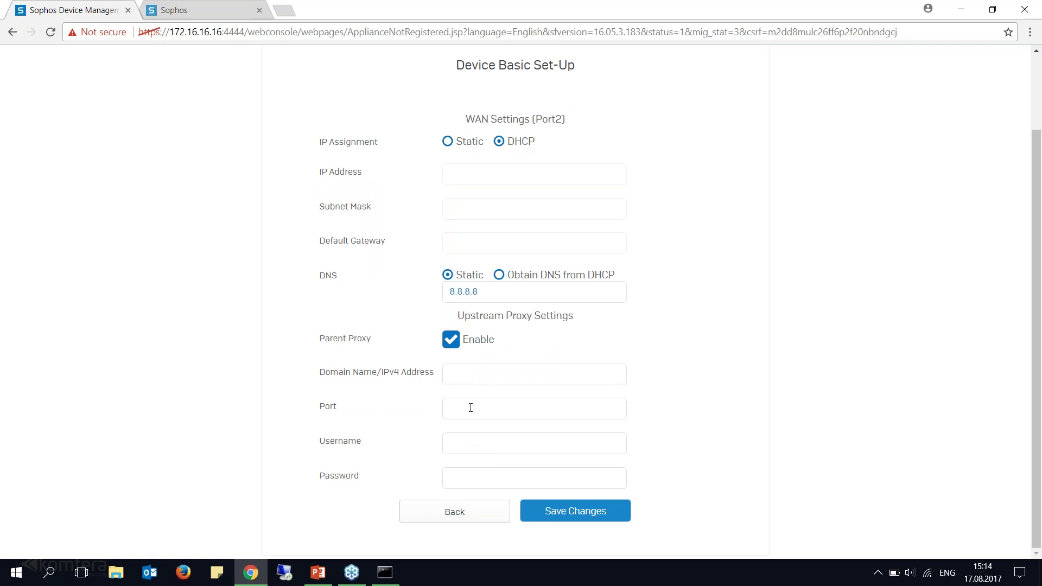
left_click(450, 339)
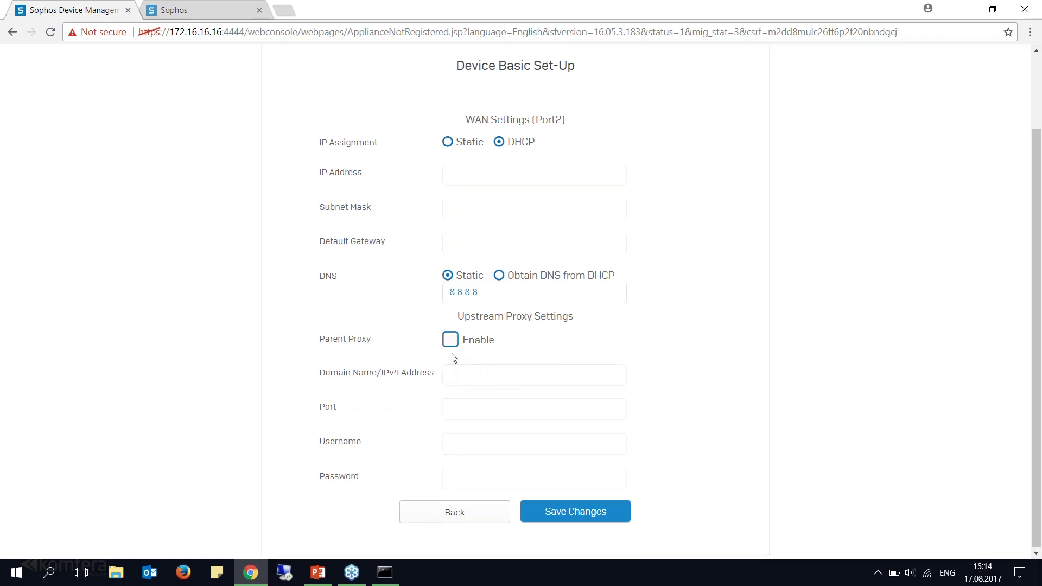
scroll(454, 358, "up", 1)
scroll(498, 458, "down", 1)
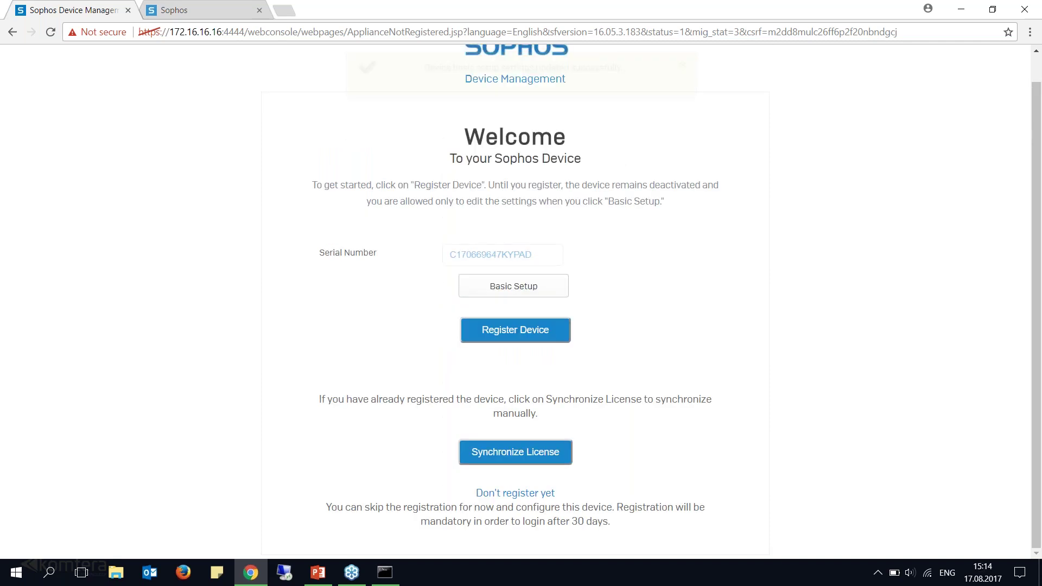
left_click_drag(430, 68, 622, 68)
left_click(811, 225)
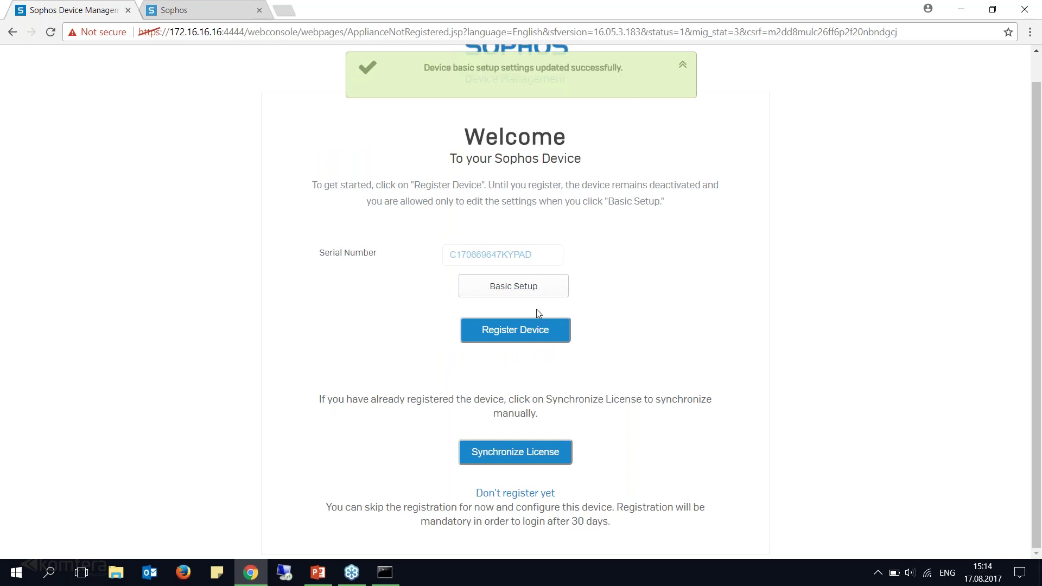
left_click(16, 572)
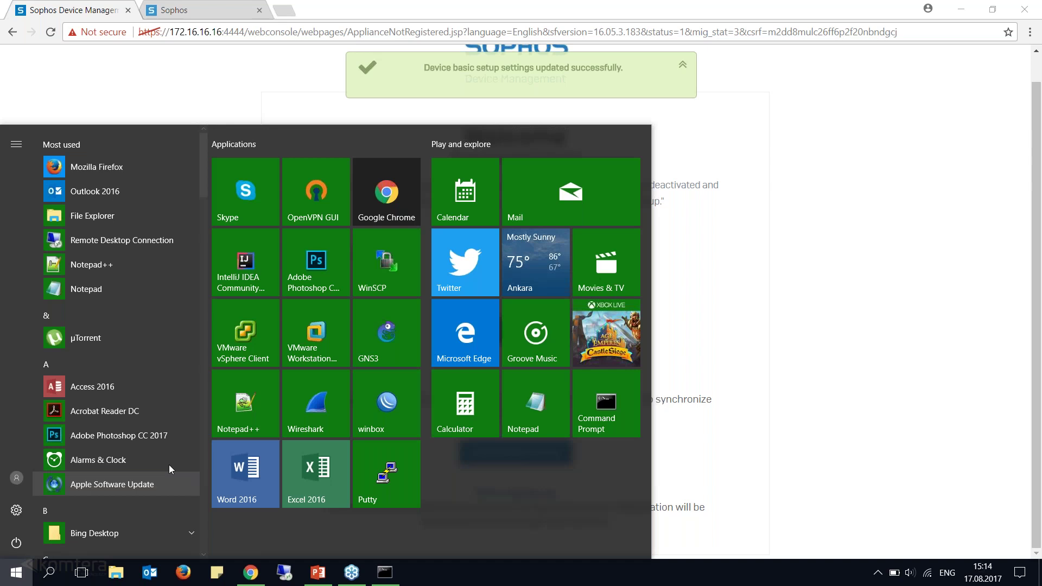
Open a PuTTY serial session on COM1 at speed 38400 and log in to the console.
left_click(383, 485)
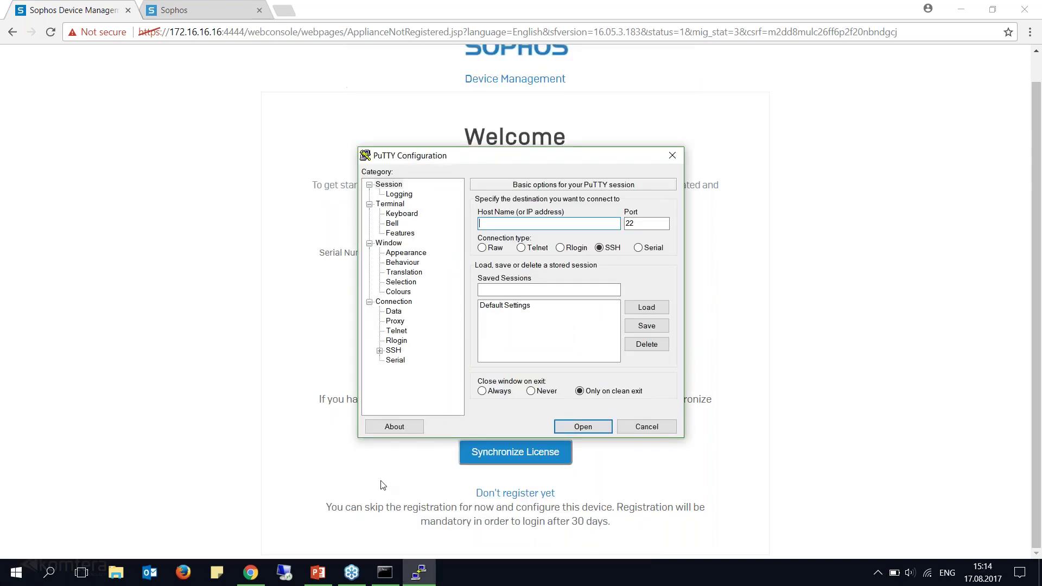
left_click(648, 250)
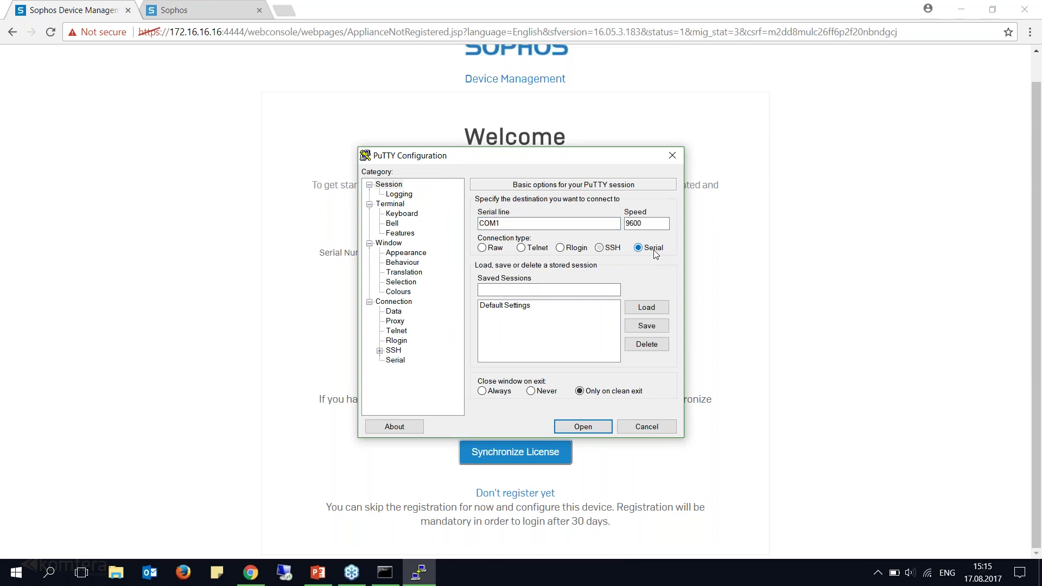
double_click(634, 223)
type("38400")
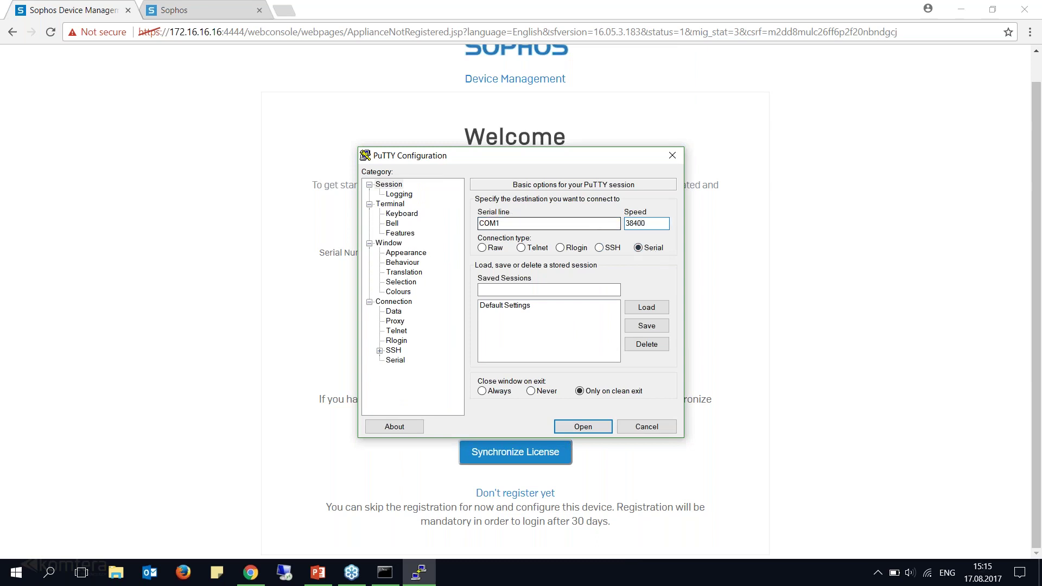
left_click(594, 426)
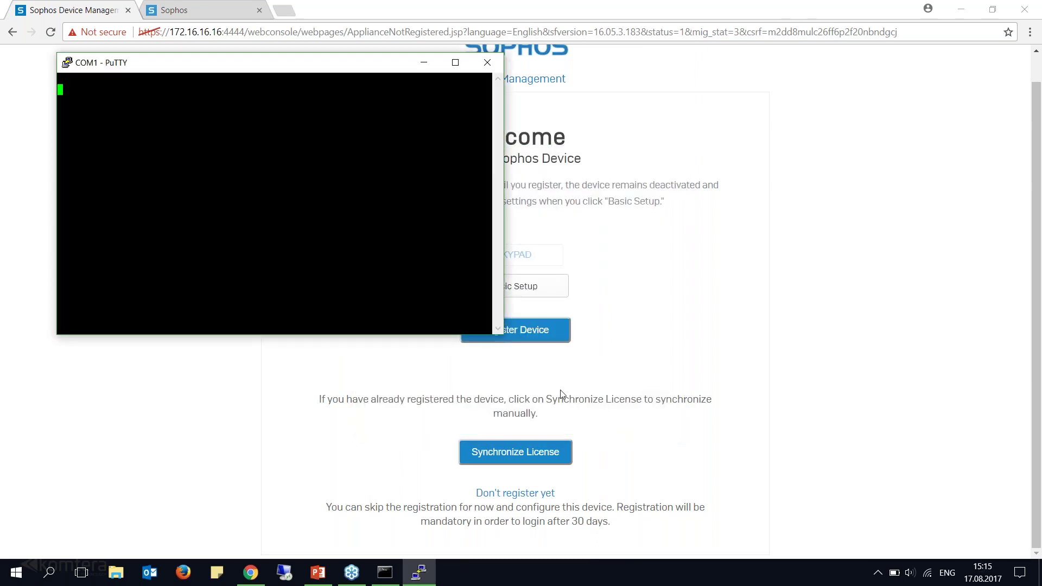
key("Return")
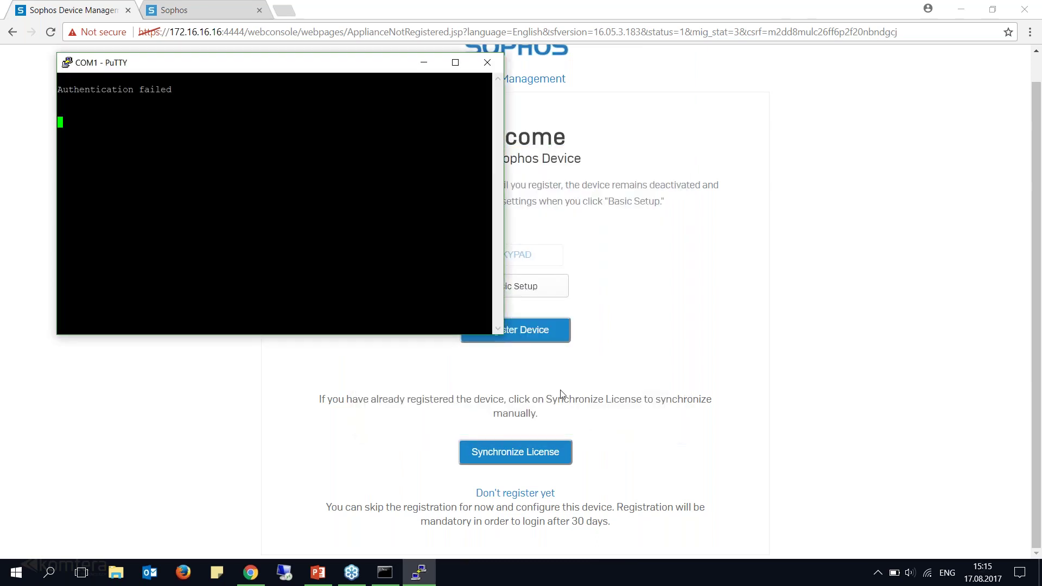
key("Return")
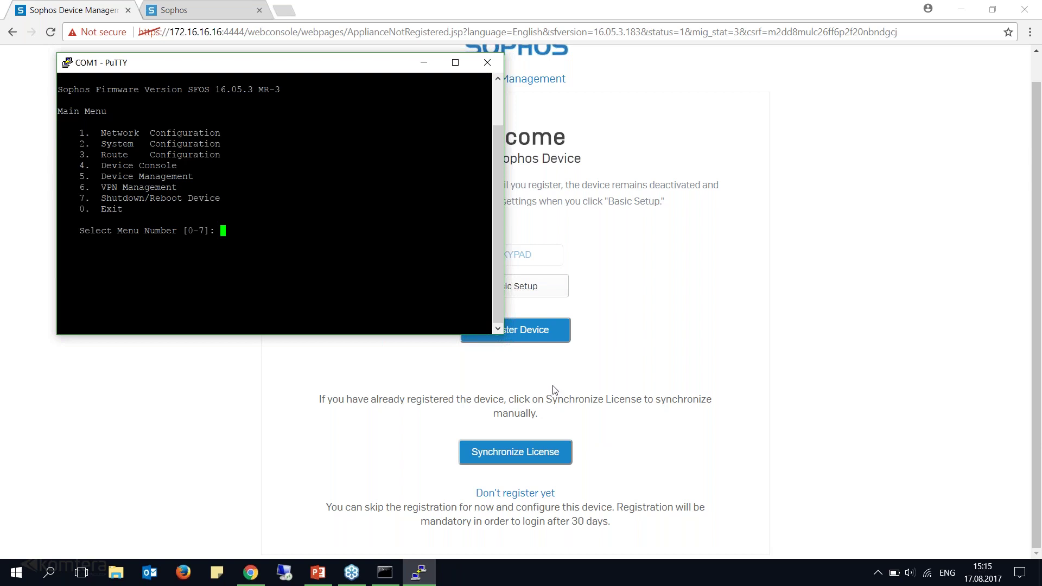
Open Network > Interface Configuration and check Port1's static LAN address 172.16.16.16.
type("1")
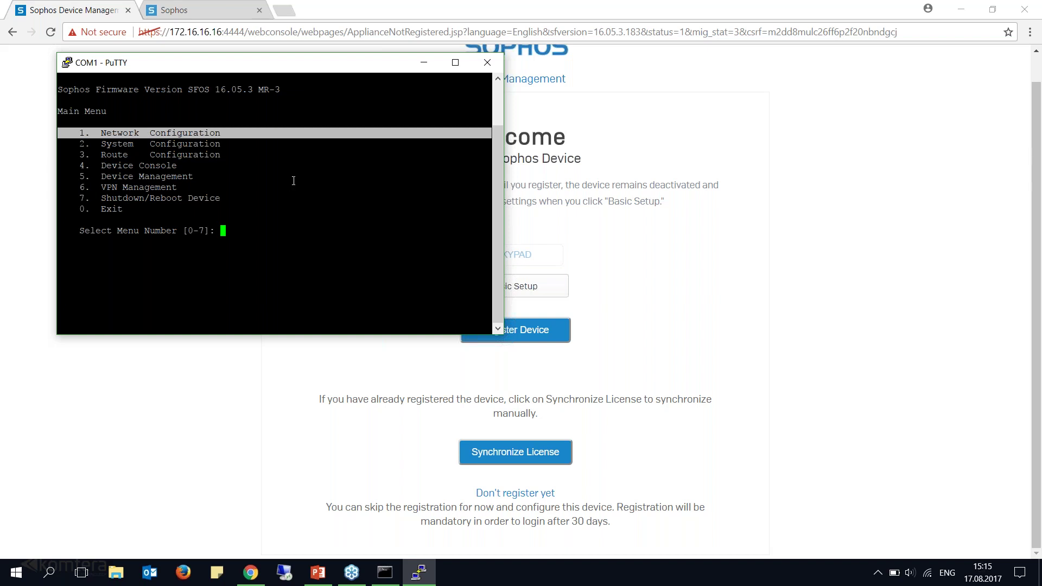
key("Return")
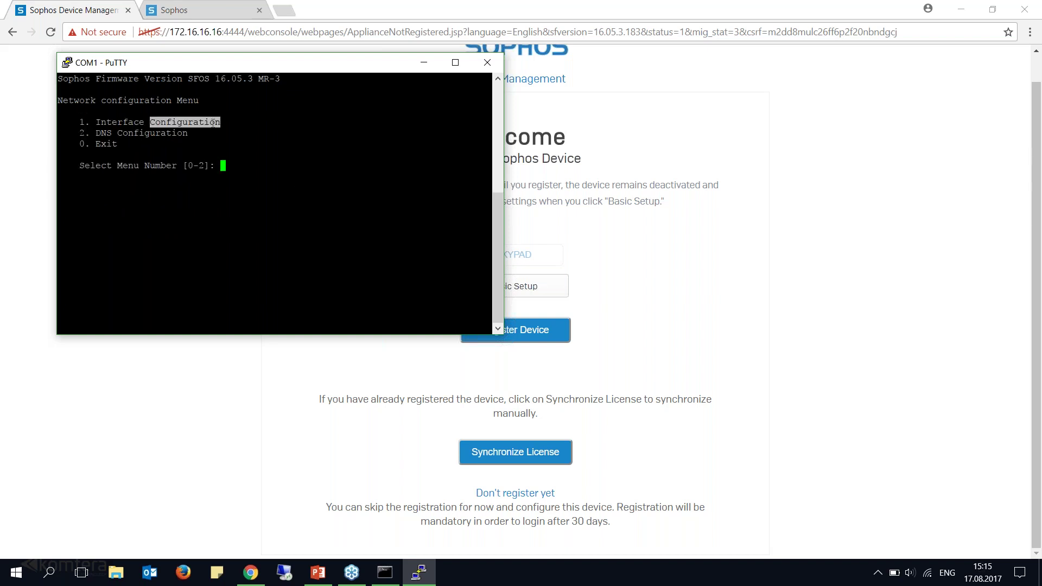
type("1")
key("Return")
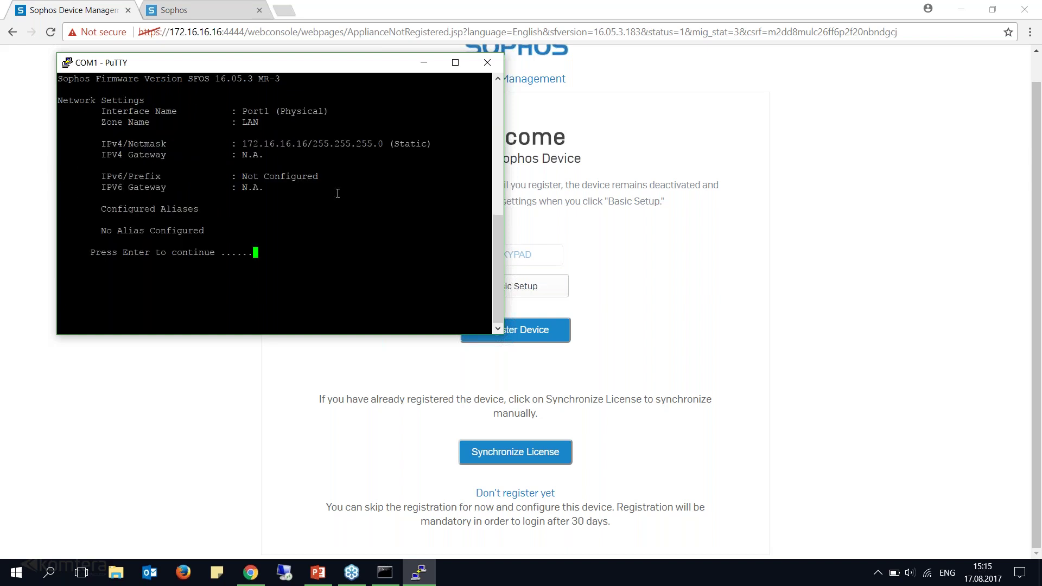
left_click_drag(237, 112, 267, 111)
double_click(260, 146)
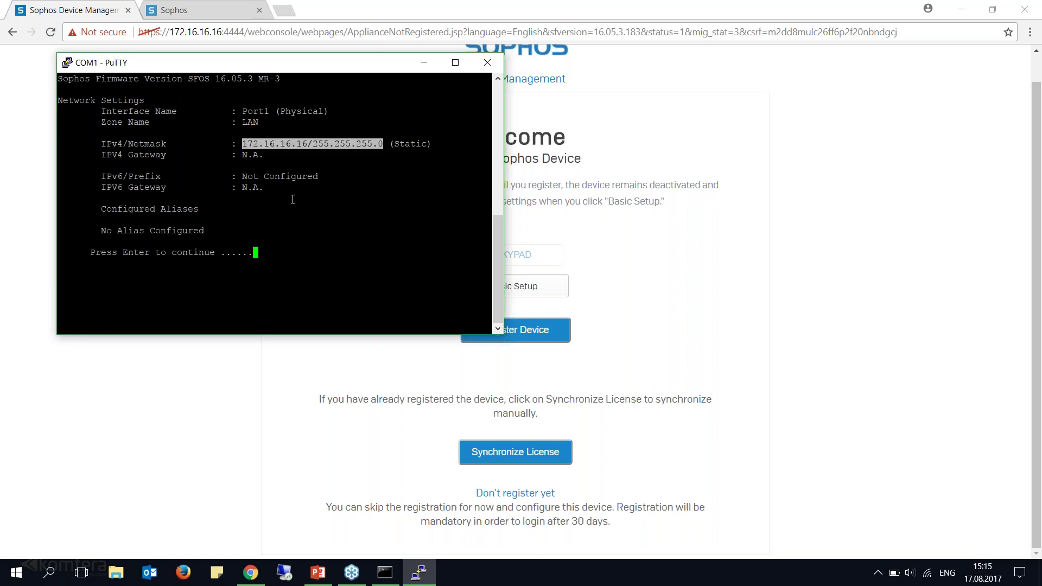
Step to Port2 and check its DHCP address 172.16.10.223/255.255.255.0.
key("Return")
double_click(268, 111)
left_click_drag(242, 144, 310, 144)
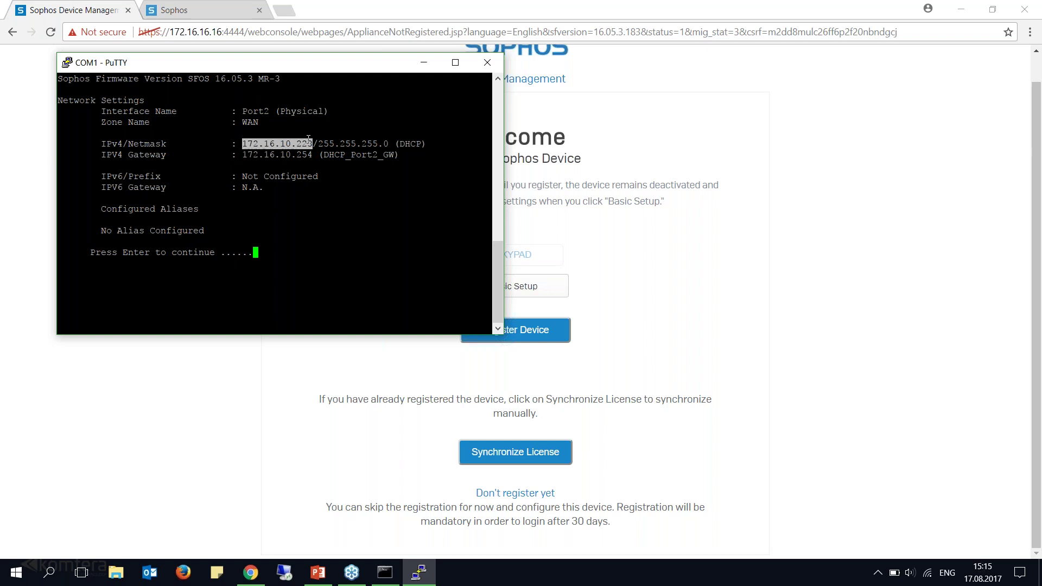
double_click(416, 144)
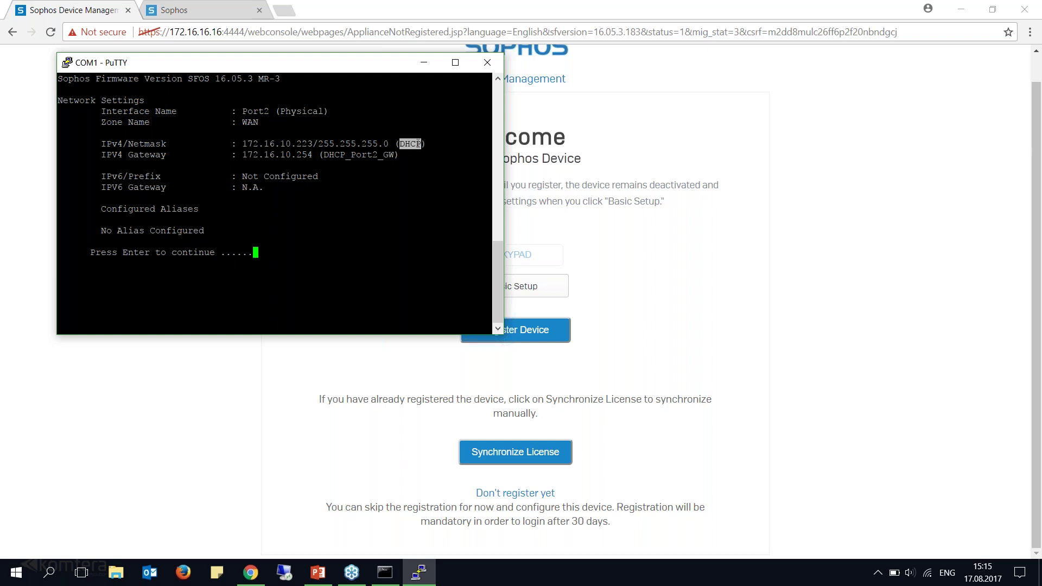
key("alt+Tab")
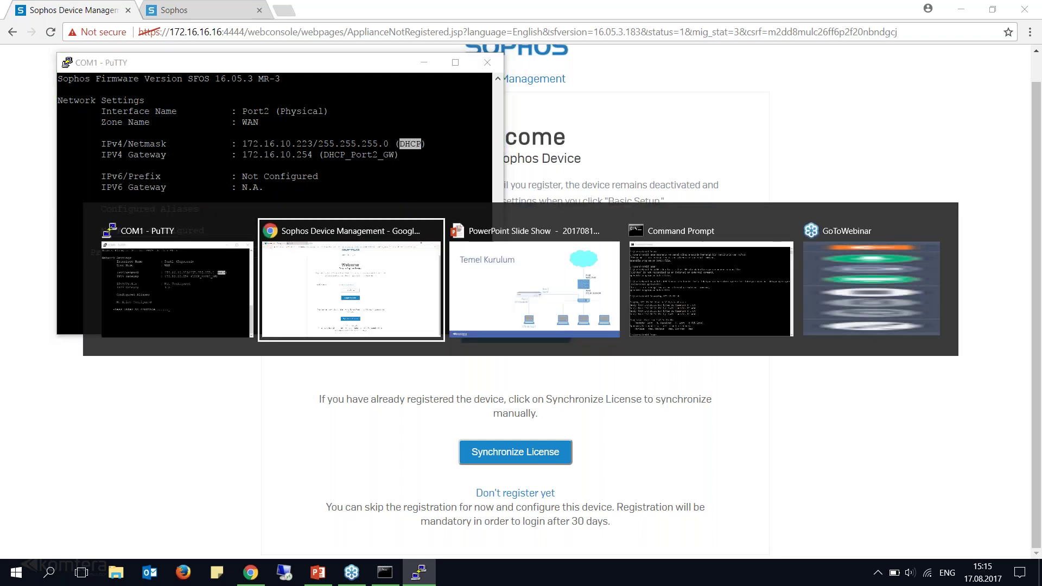
Finish the interface listing, declining to change the IPv4 and IPv6 addresses.
key("alt+Tab")
key("alt+Tab")
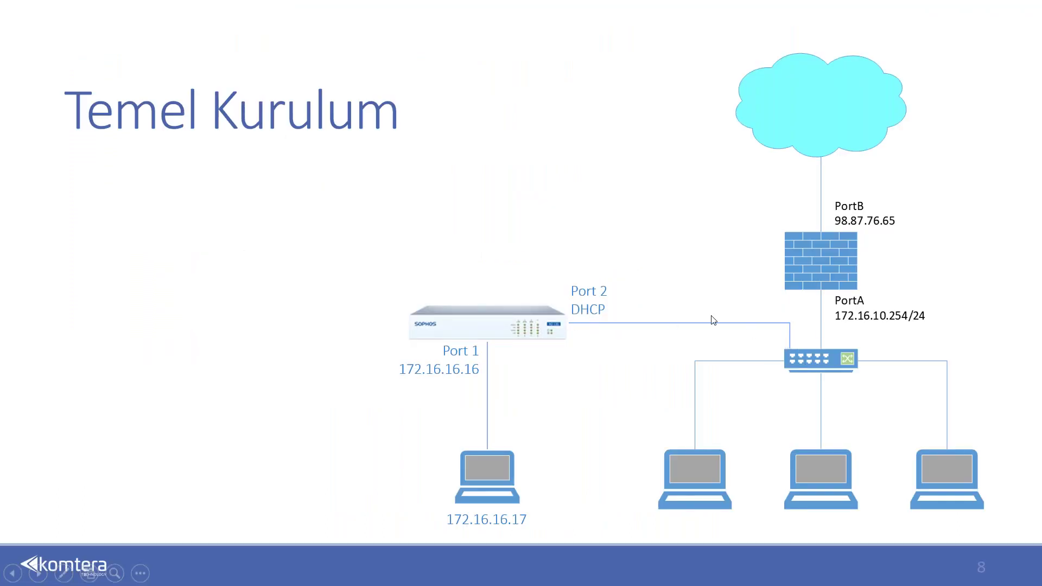
key("alt+Tab")
key("alt+Tab")
key("alt+Tab")
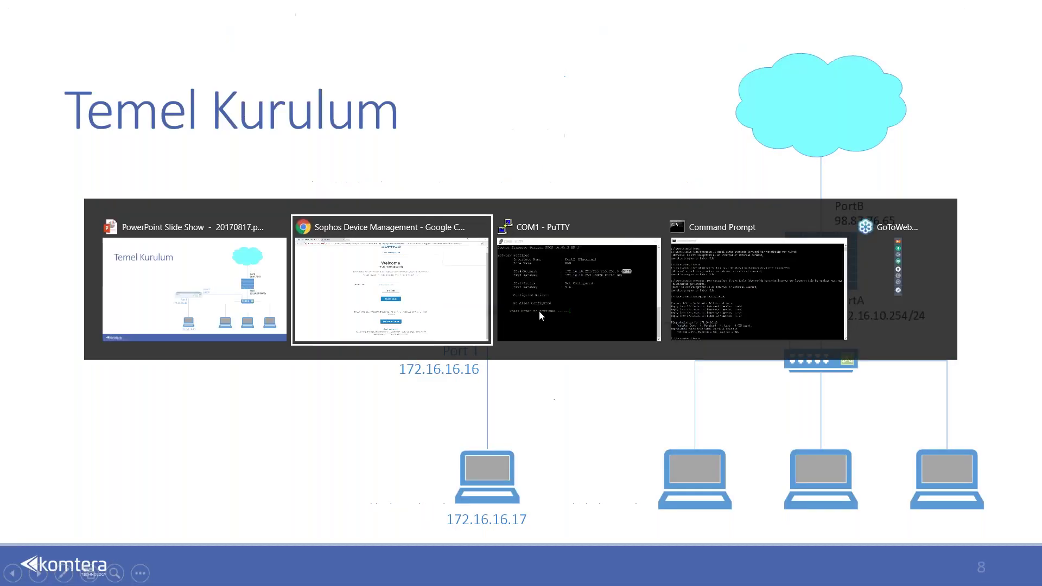
key("alt+Tab")
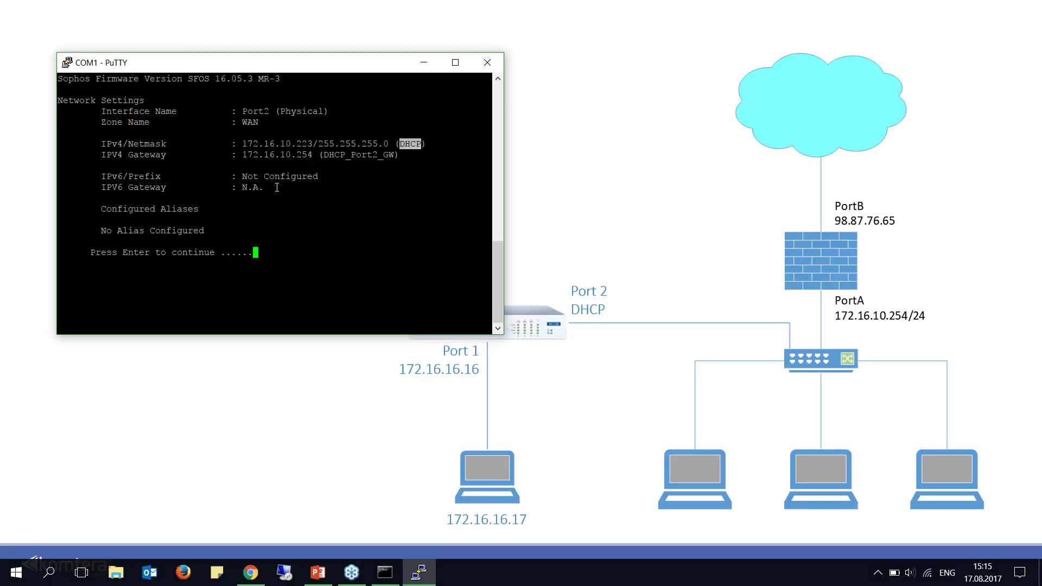
double_click(251, 121)
key("Return")
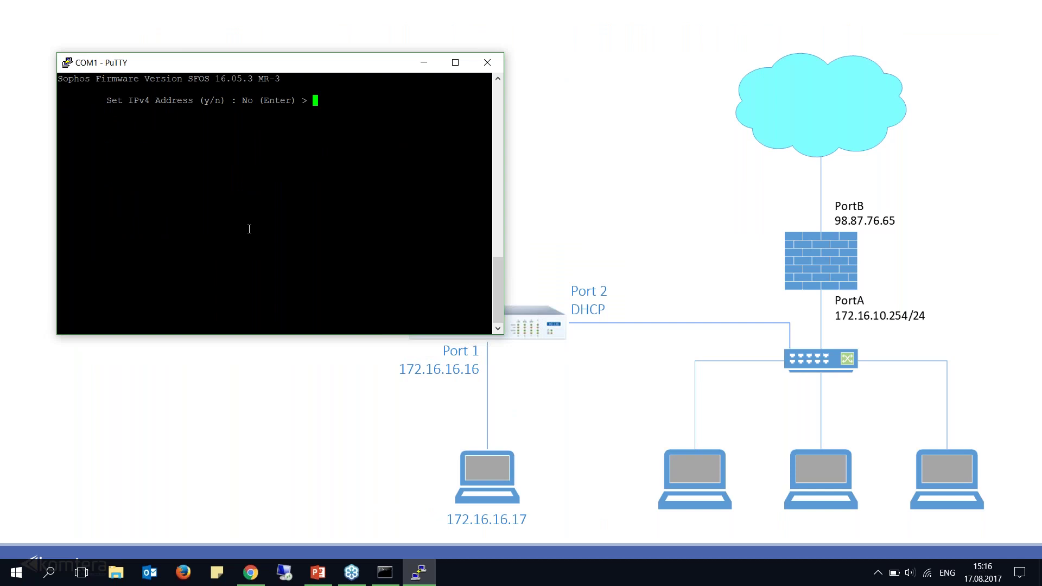
type("n")
key("Return")
key("Return")
type("0")
key("Return")
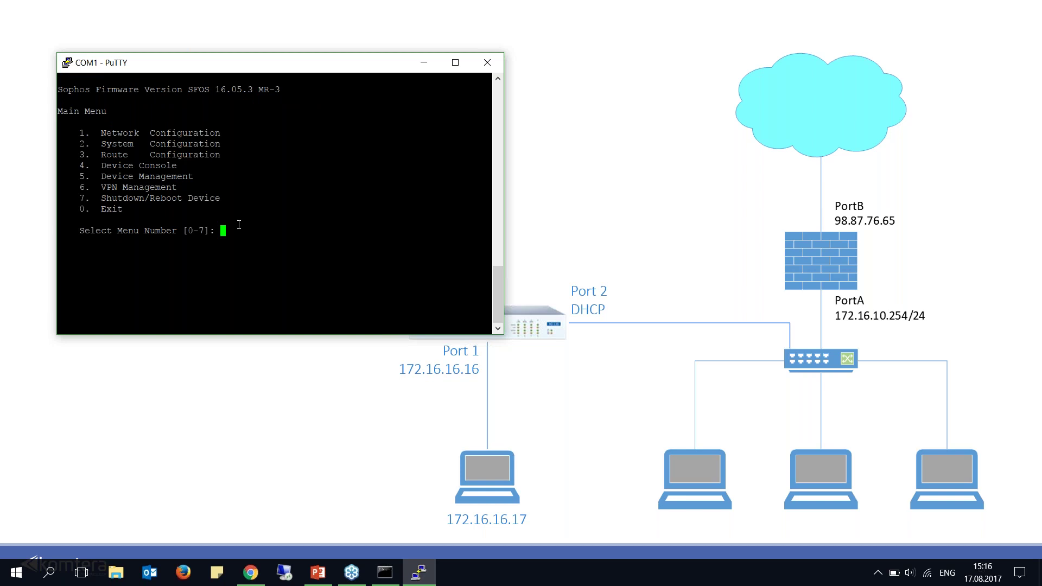
From Device Console (option 4), ping sophos.com and confirm 4 replies with 0% loss.
double_click(161, 166)
type("4")
key("Return")
type("p")
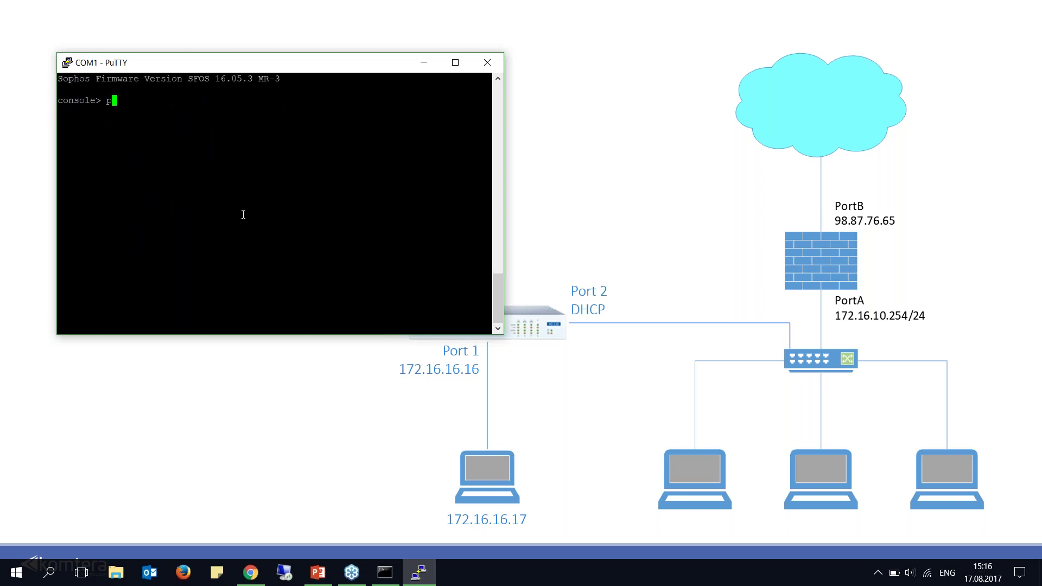
type("ing sophos.com")
key("Return")
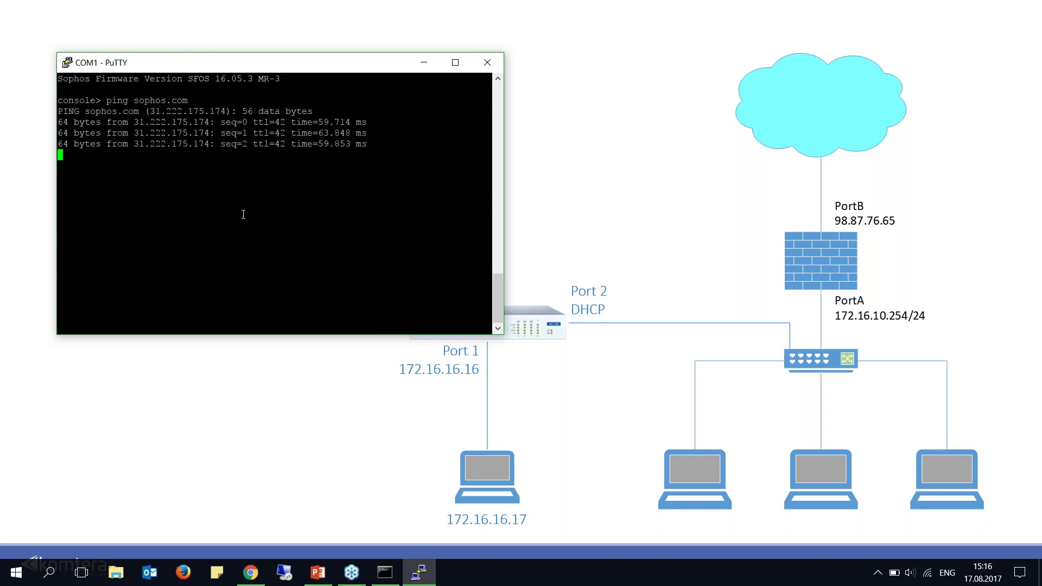
key("ctrl+c")
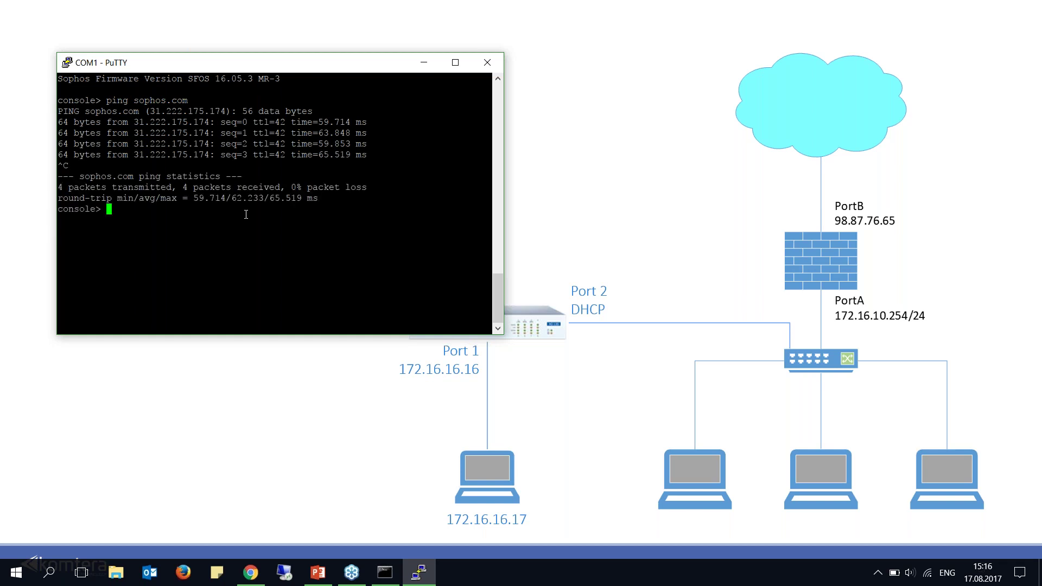
left_click(424, 62)
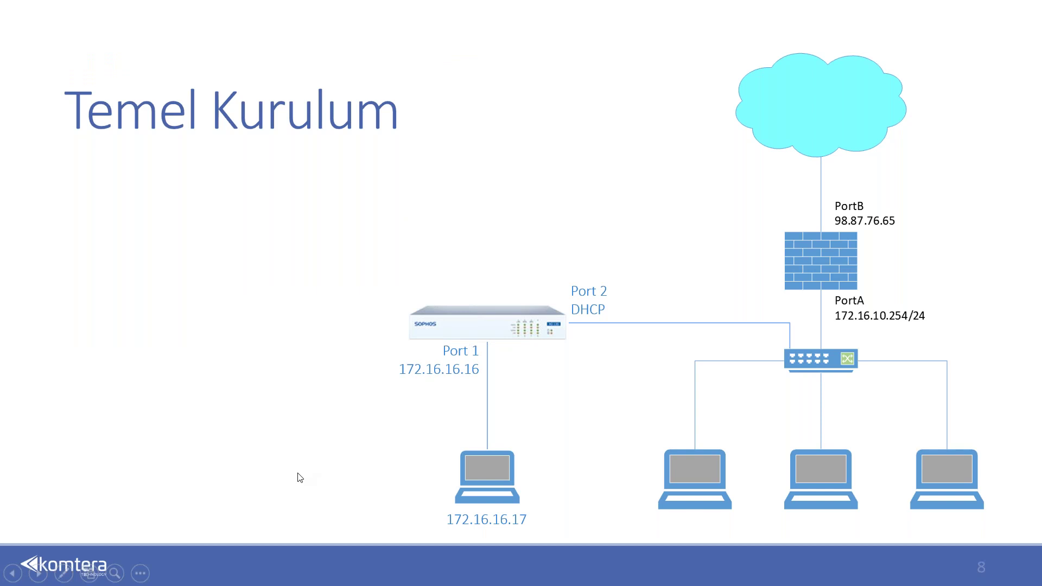
Start Register Device and sign in with the Sophos ID email and password.
key("alt+Tab")
key("alt+Tab")
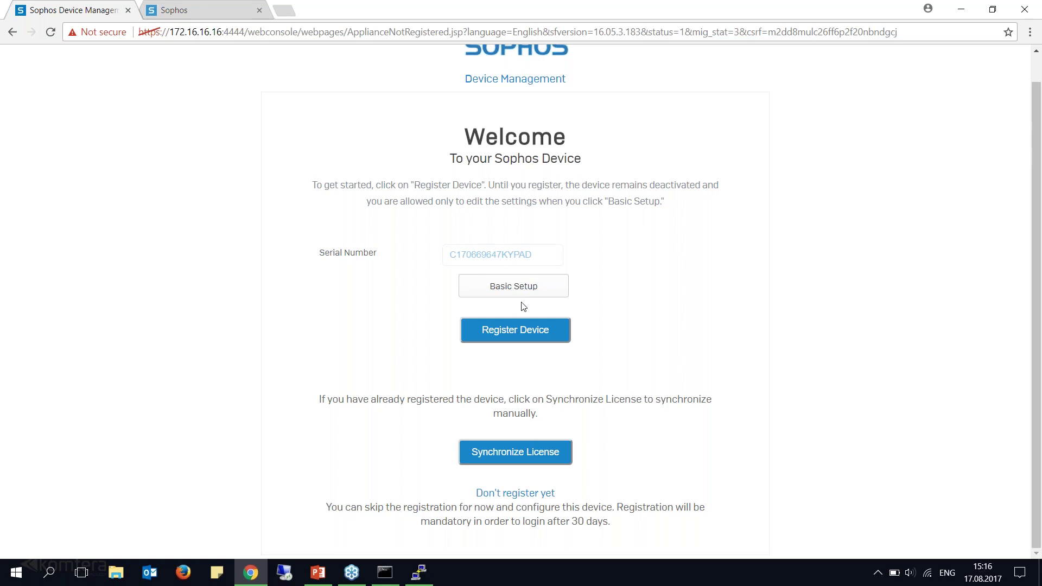
left_click(503, 334)
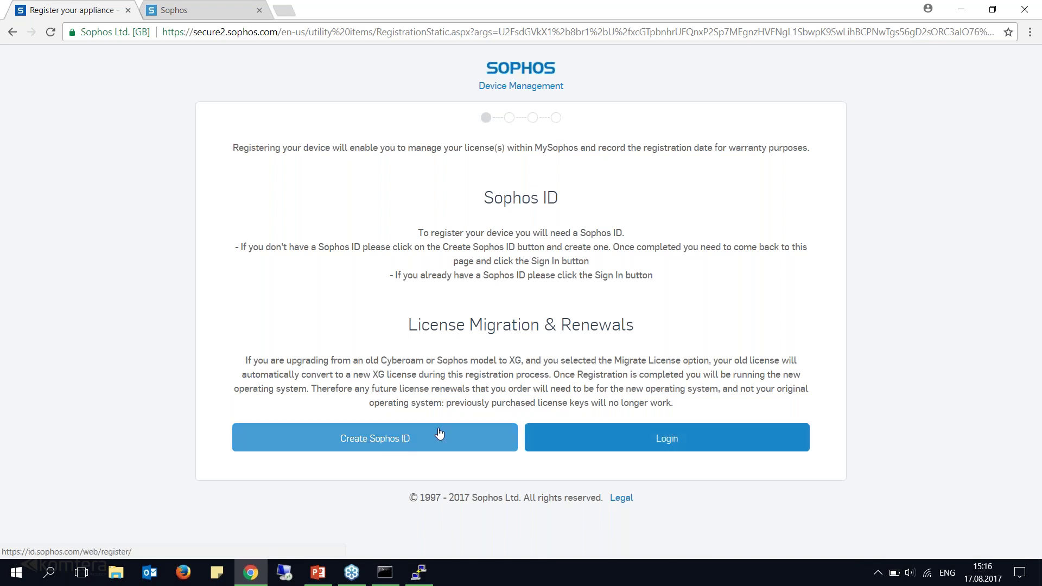
left_click(678, 442)
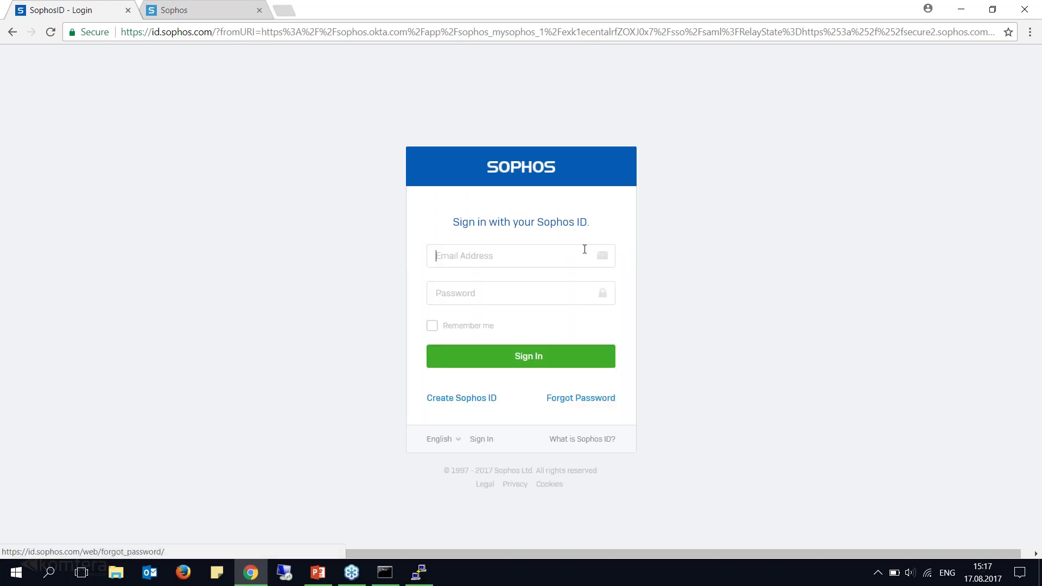
left_click(492, 255)
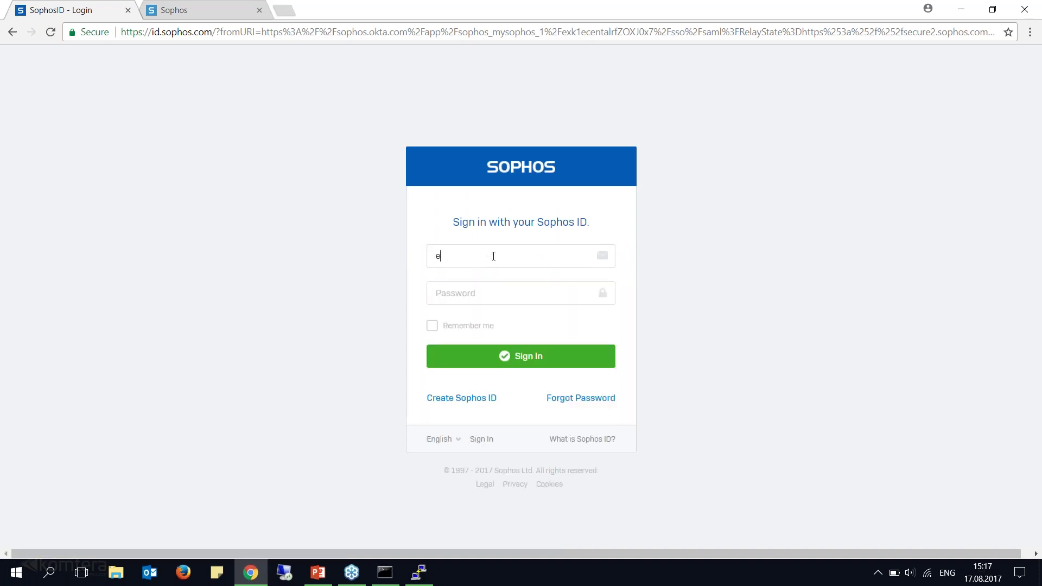
key("Tab")
type("***")
left_click(542, 356)
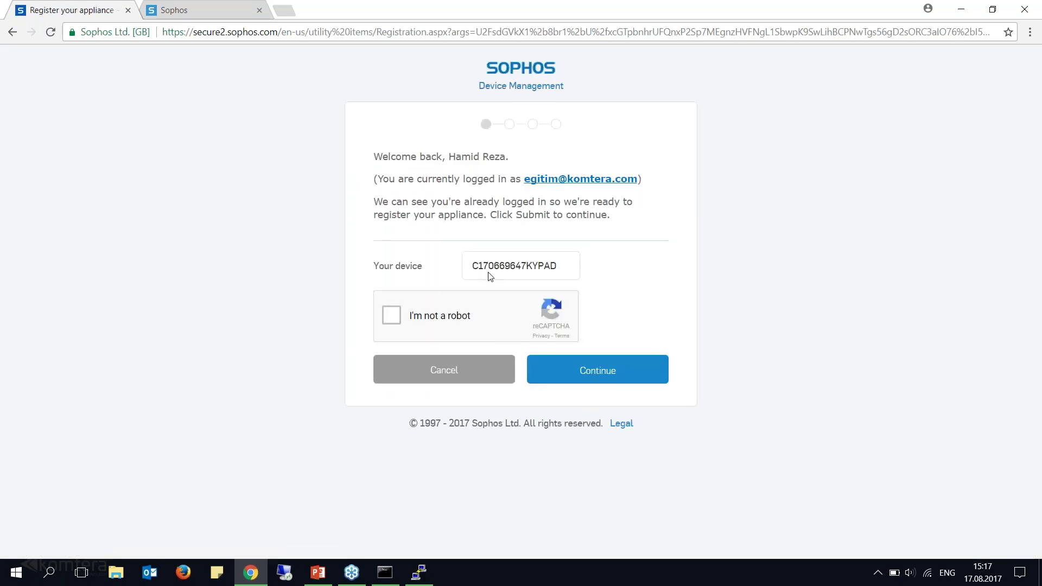
Pass the reCAPTCHA by selecting all car tiles and verifying, completing registration.
left_click_drag(506, 157, 449, 157)
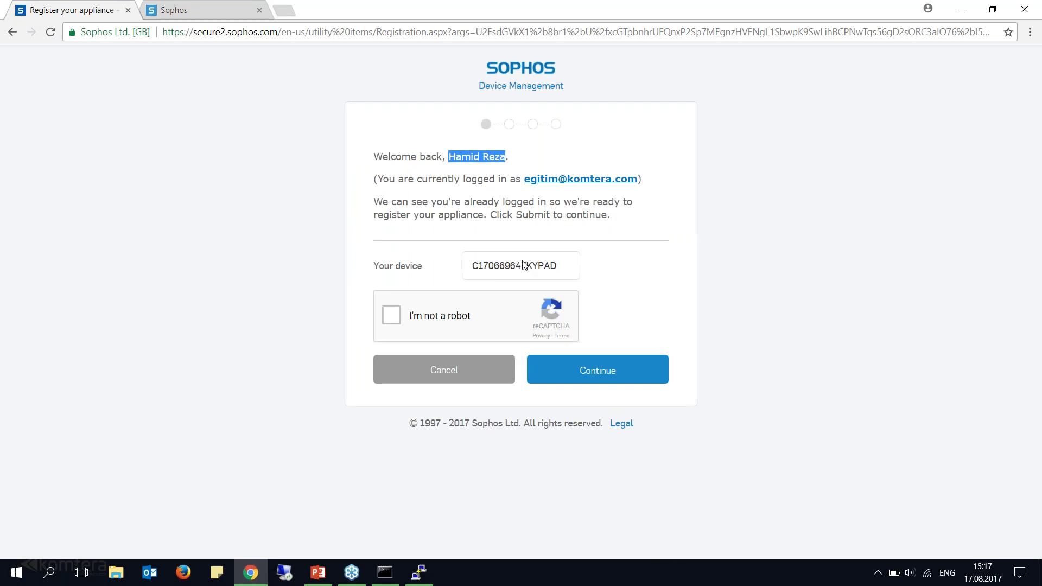
left_click(395, 318)
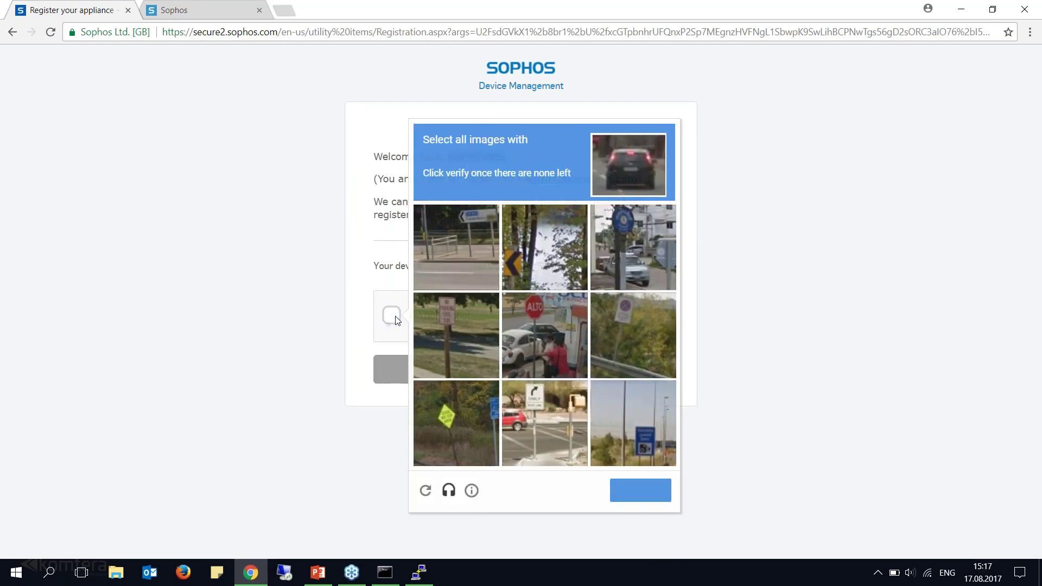
left_click(626, 249)
left_click(543, 340)
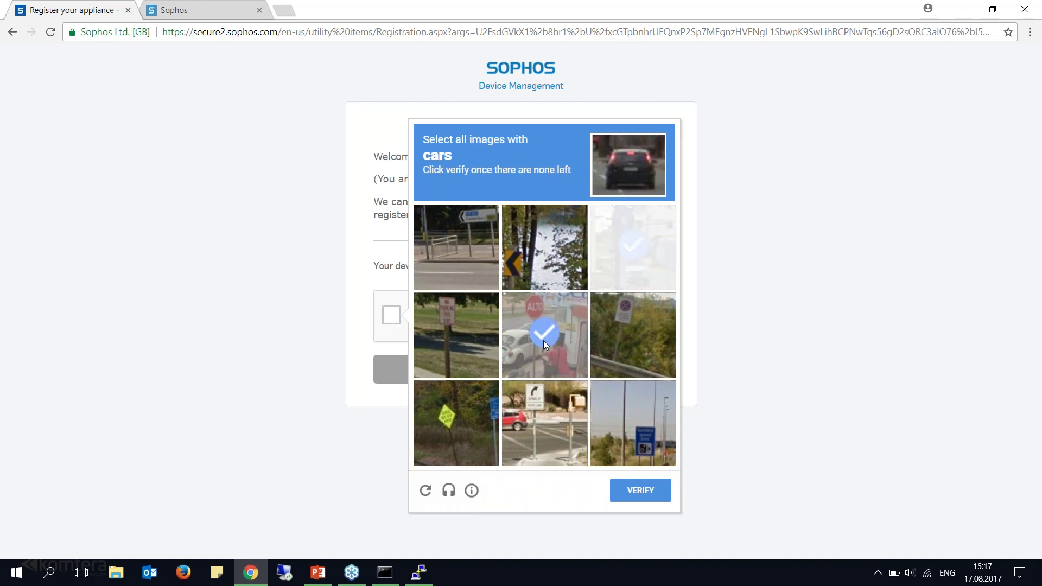
left_click(537, 415)
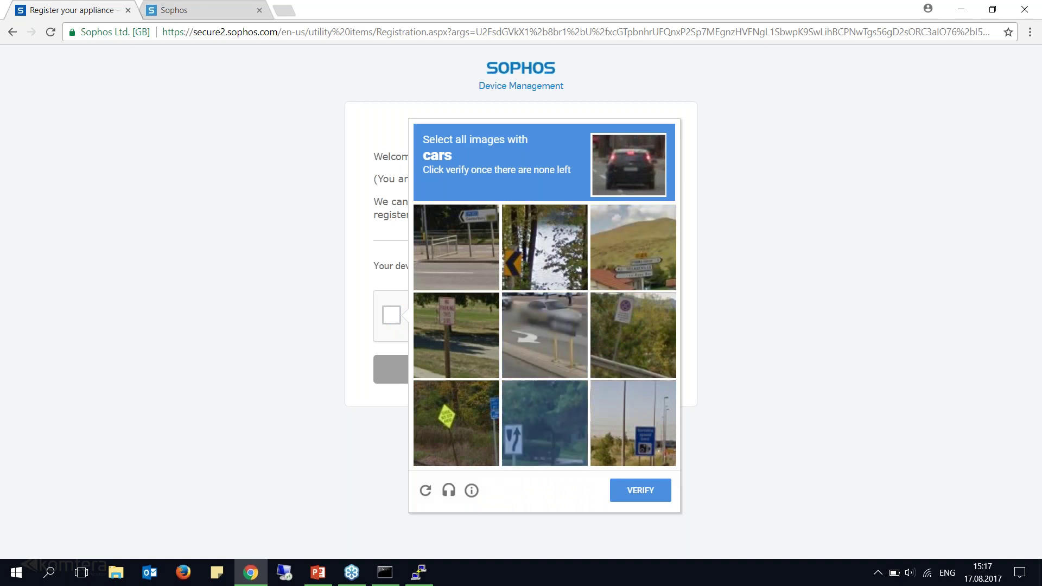
left_click(546, 357)
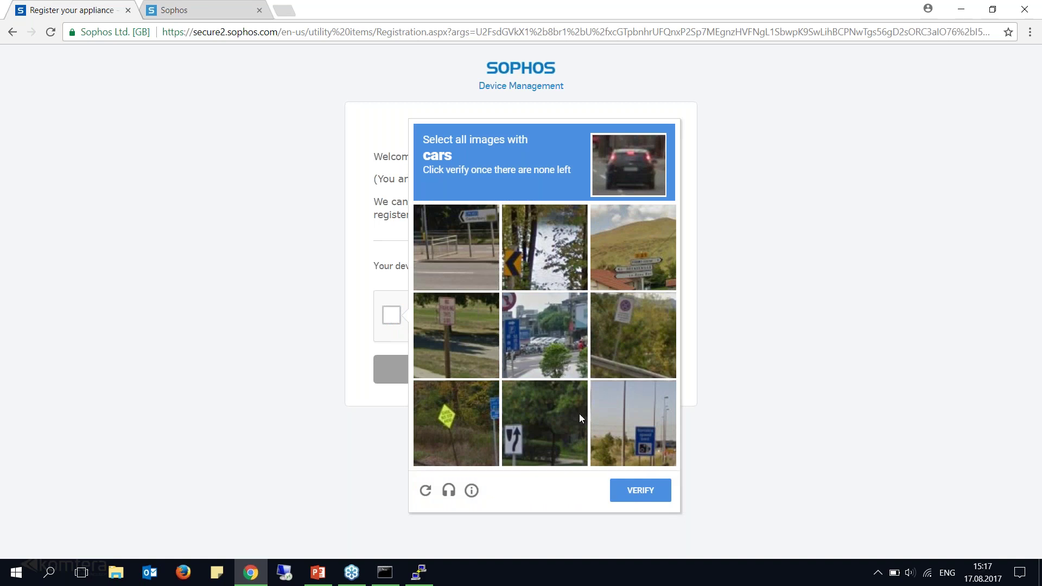
left_click(553, 347)
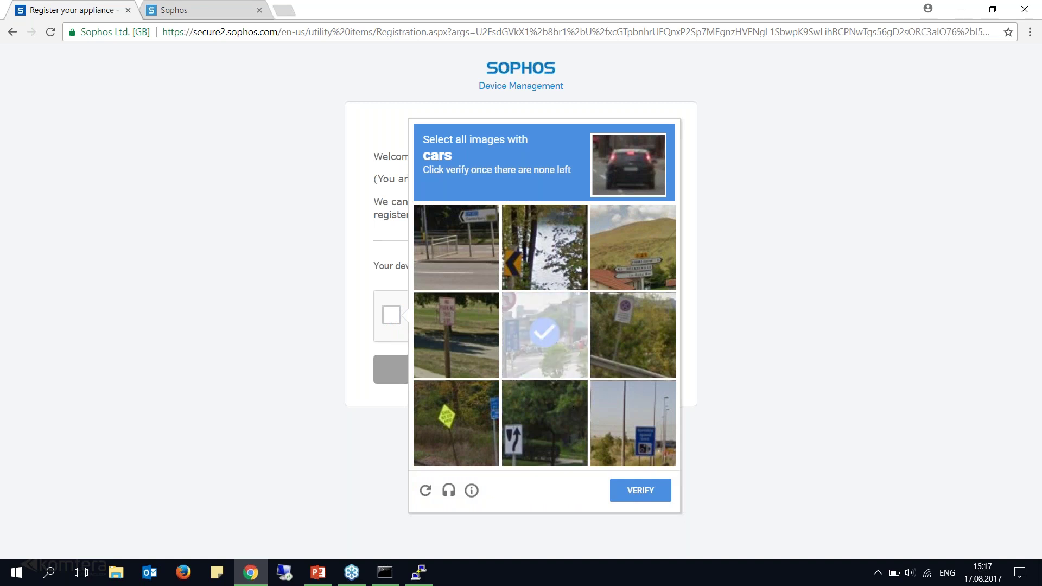
left_click(568, 343)
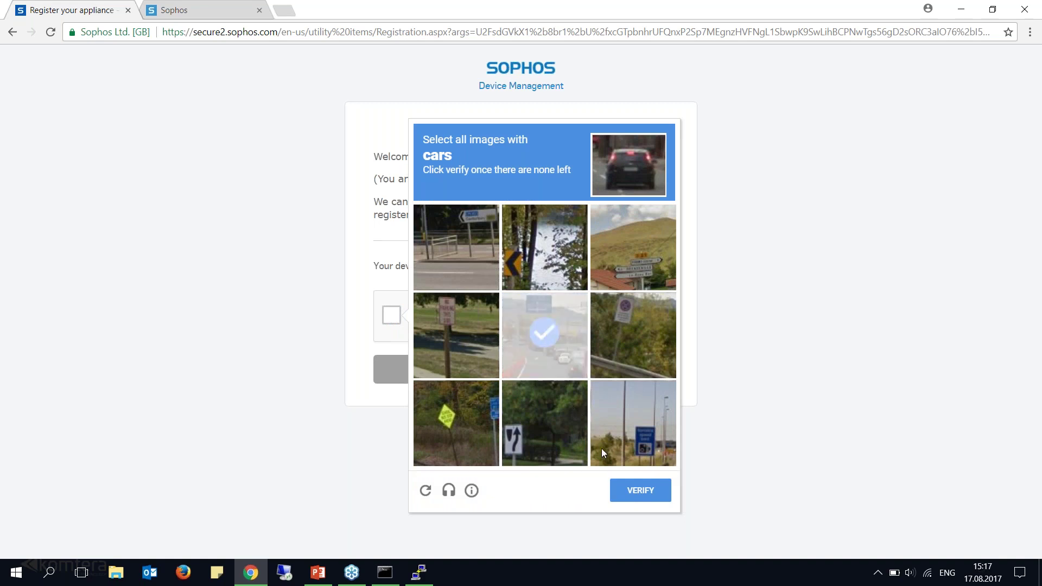
left_click(629, 491)
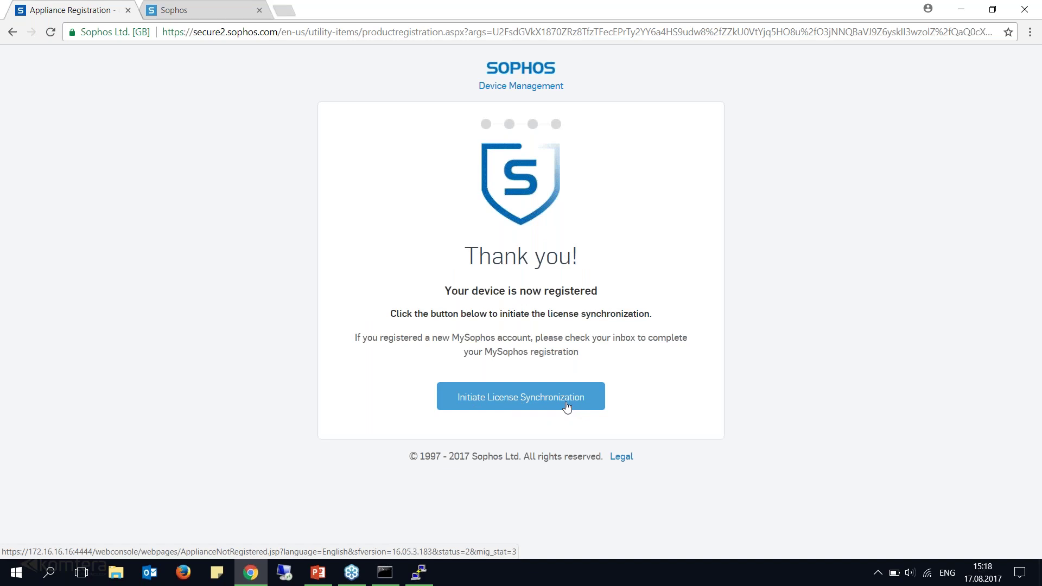
Run licence synchronization until the server reports it was successful.
left_click(519, 401)
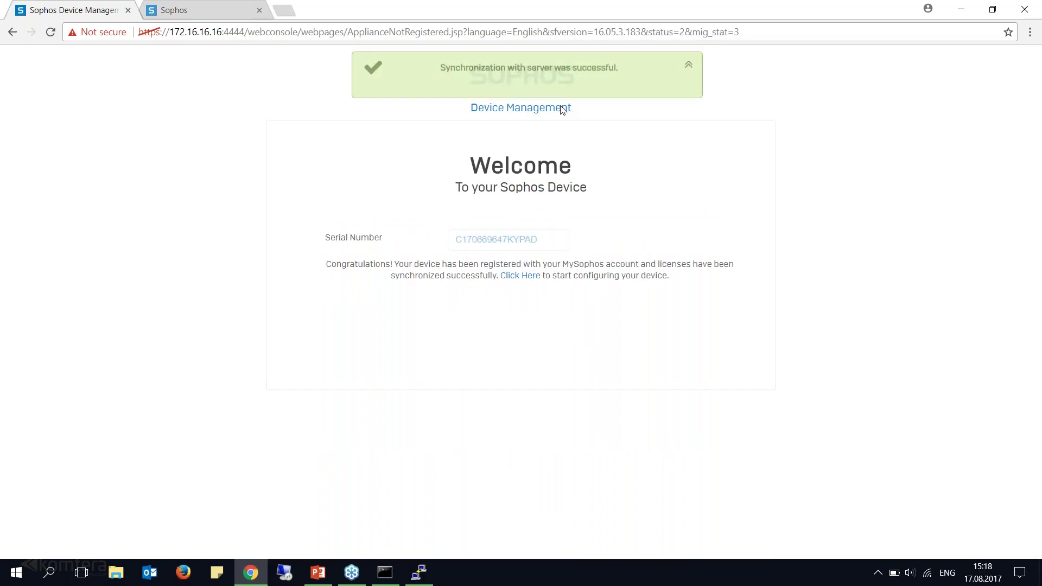
left_click_drag(455, 240, 543, 252)
left_click(523, 334)
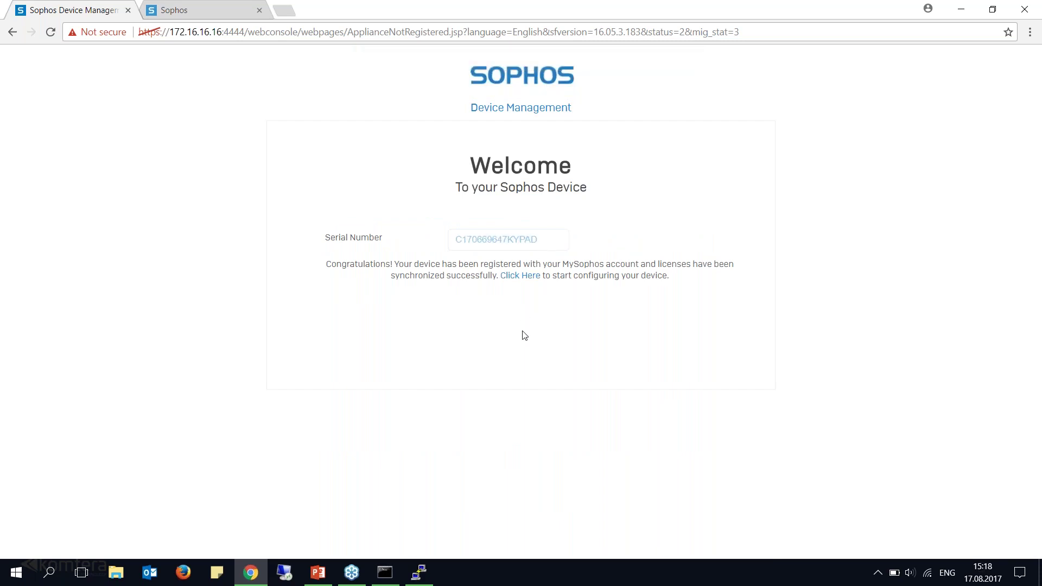
Open sophos.com in a new tab and list devices under Network Protection.
left_click(240, 5)
key("ctrl+l")
key("ctrl+t")
type("s")
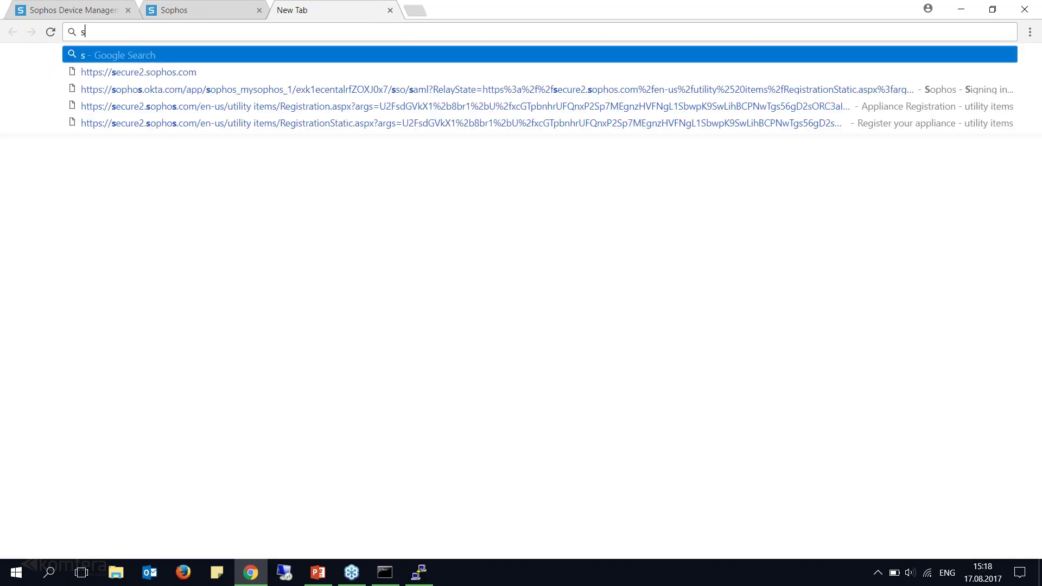
type("ophos.com")
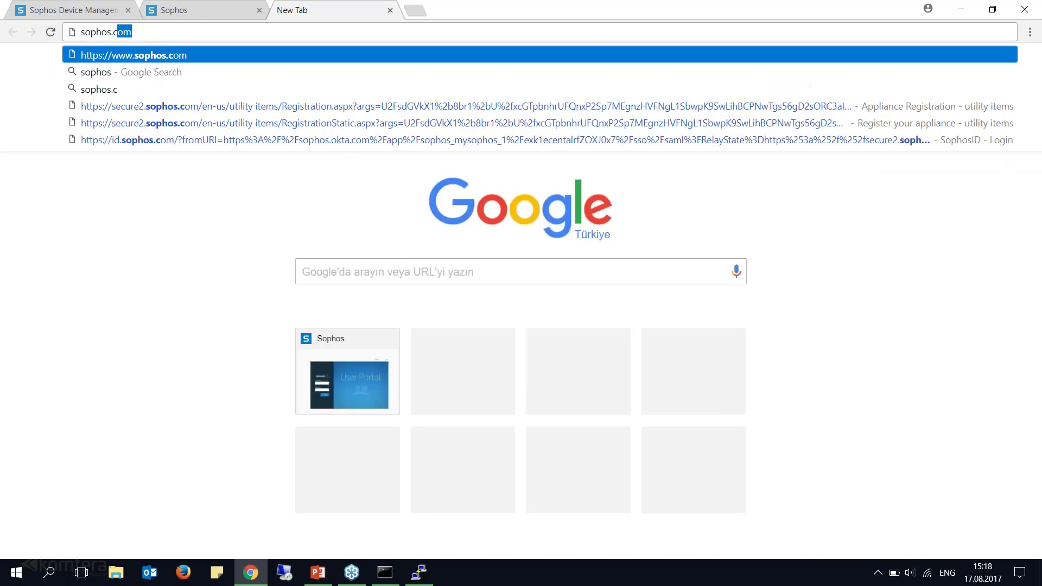
key("Return")
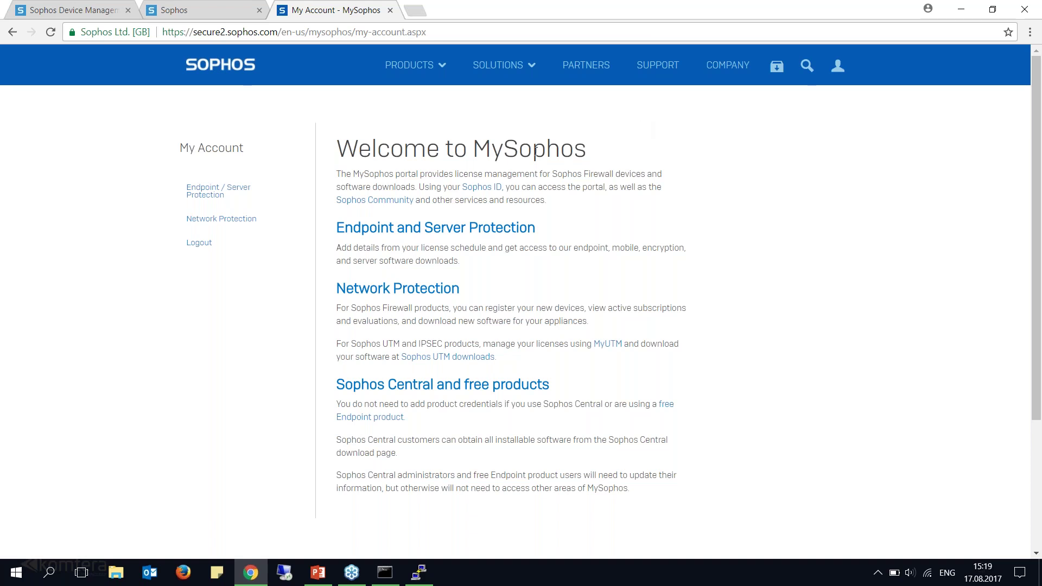
left_click(222, 219)
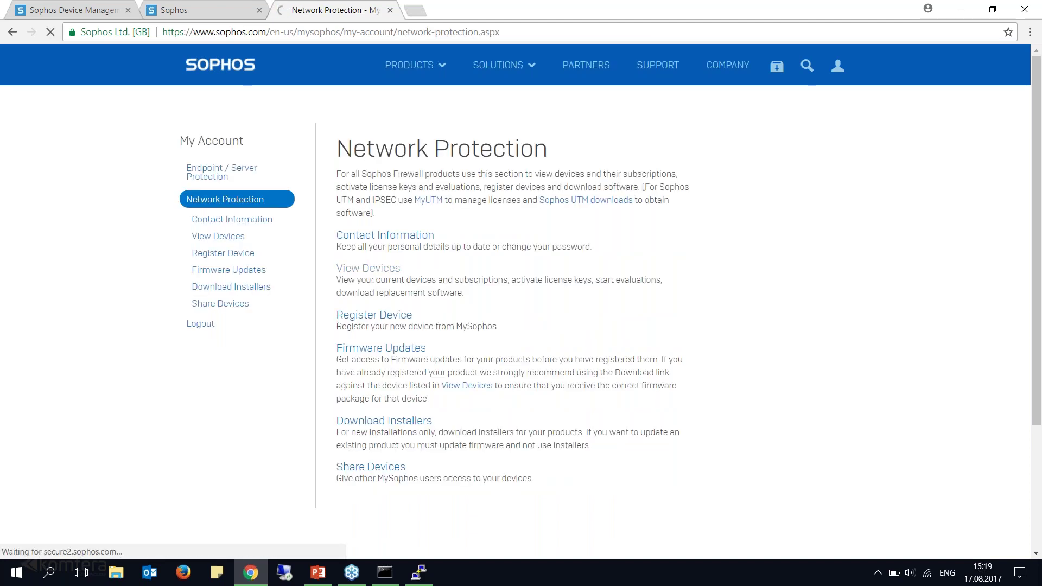
left_click(367, 268)
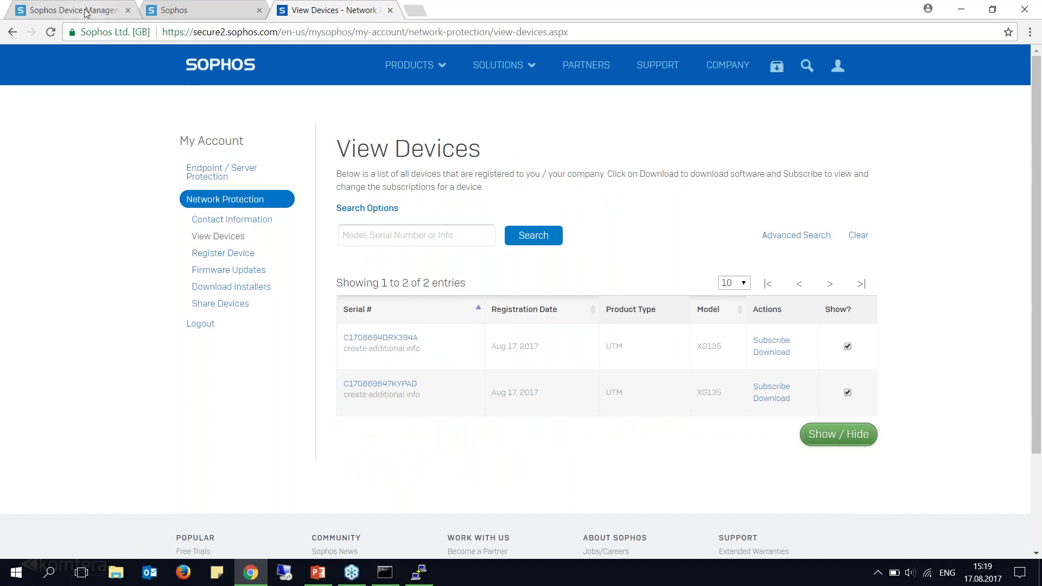
Match the firewall serial ending KYPAD and open that device's subscriptions.
left_click(101, 14)
left_click_drag(536, 246, 521, 240)
left_click(335, 11)
mouse_move(433, 386)
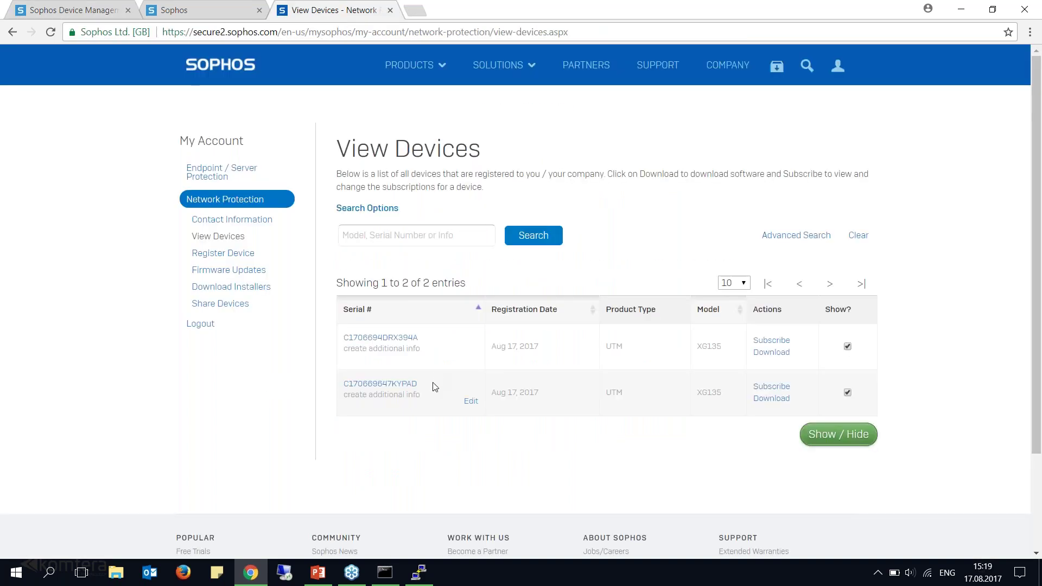
left_click_drag(397, 385, 342, 392)
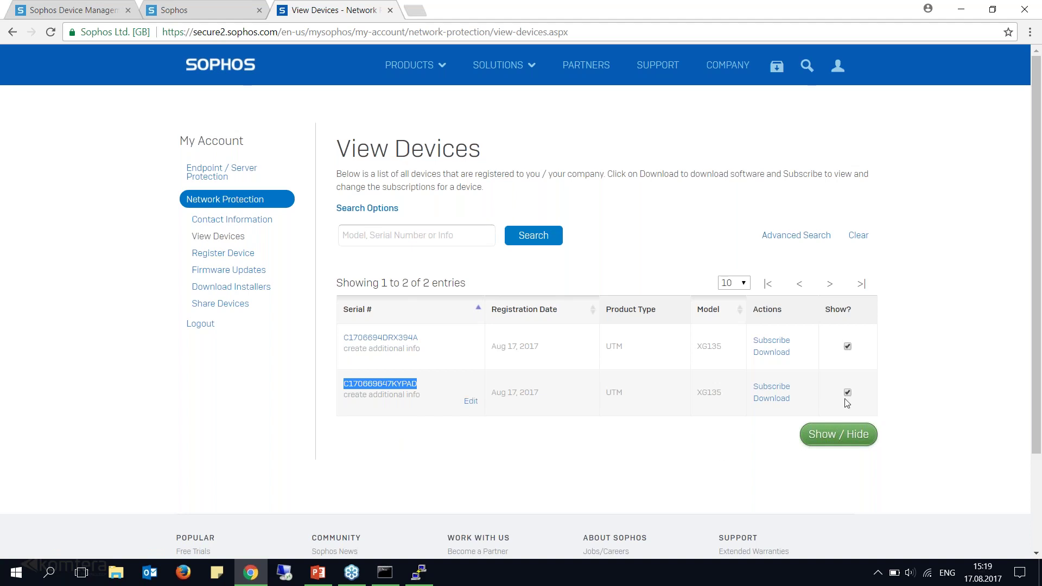
left_click(771, 386)
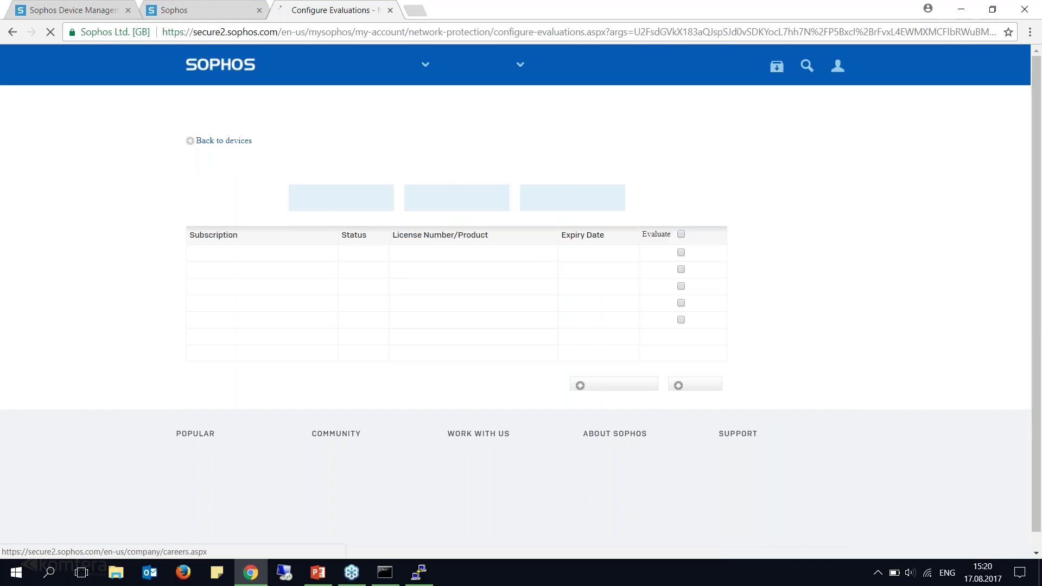
Back out of adding a subscription by licence key.
left_click(611, 388)
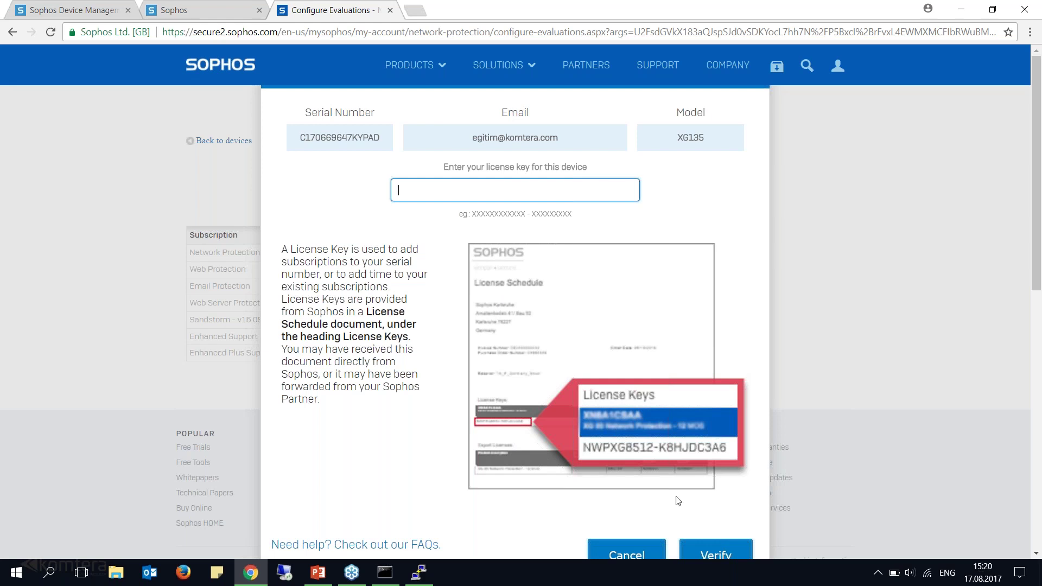
scroll(687, 507, "down", 1)
scroll(687, 507, "down", 1)
left_click(624, 489)
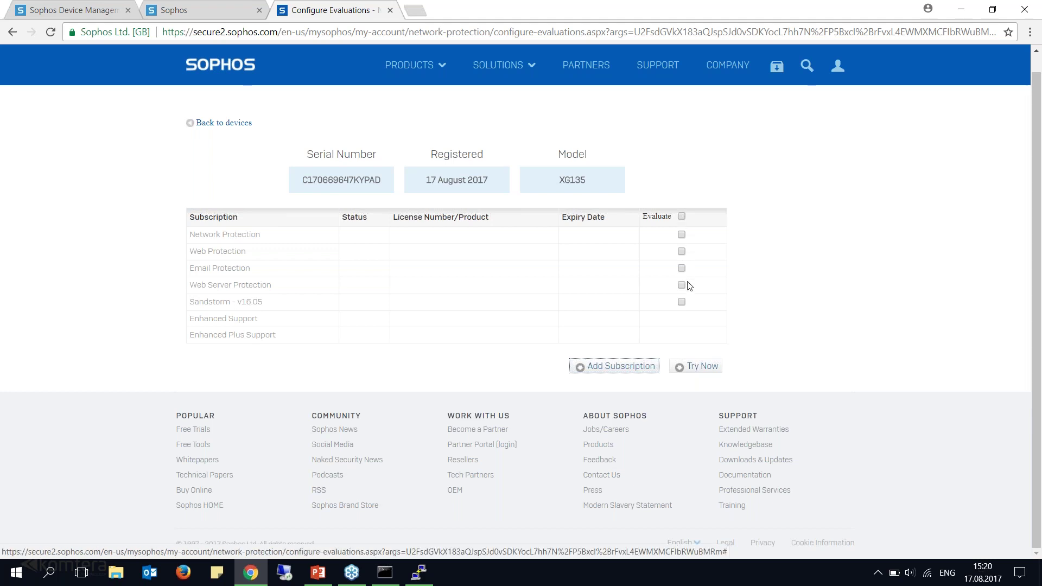
Start 30-day evaluations of all five subscriptions and confirm them.
left_click(681, 234)
left_click(682, 251)
left_click(682, 216)
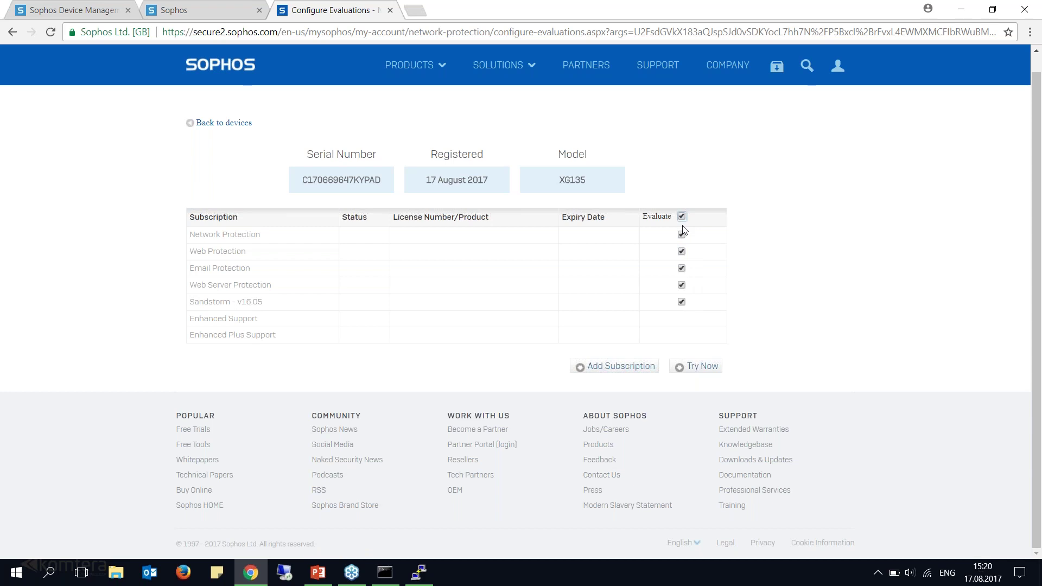
left_click(698, 367)
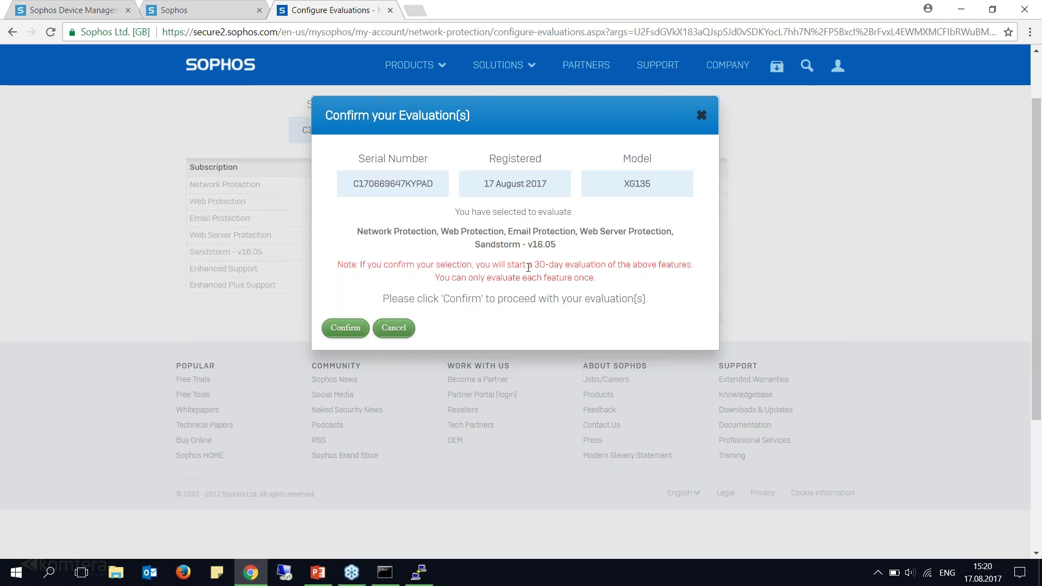
left_click_drag(534, 266, 694, 266)
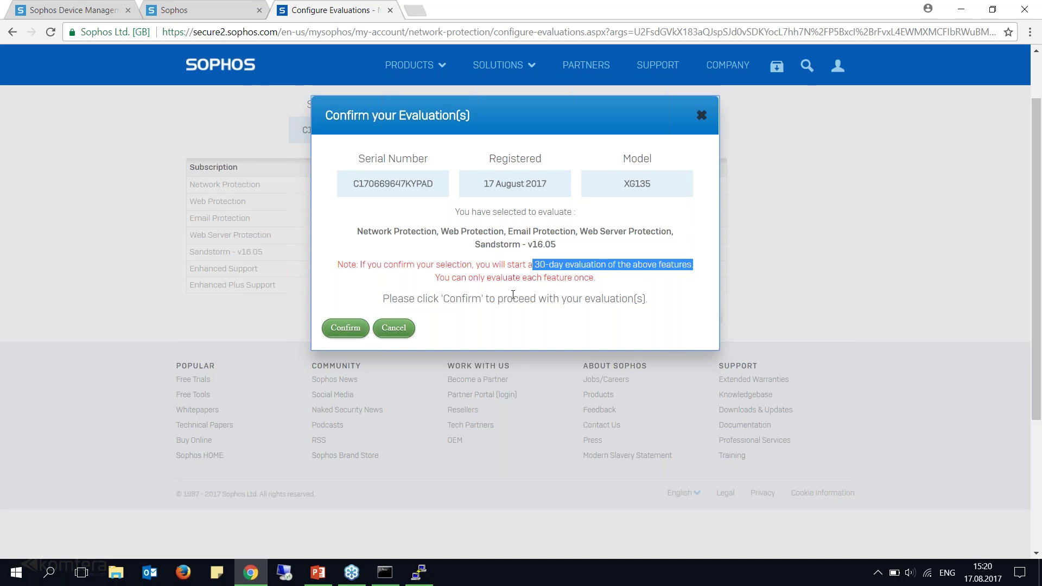
left_click_drag(435, 278, 600, 281)
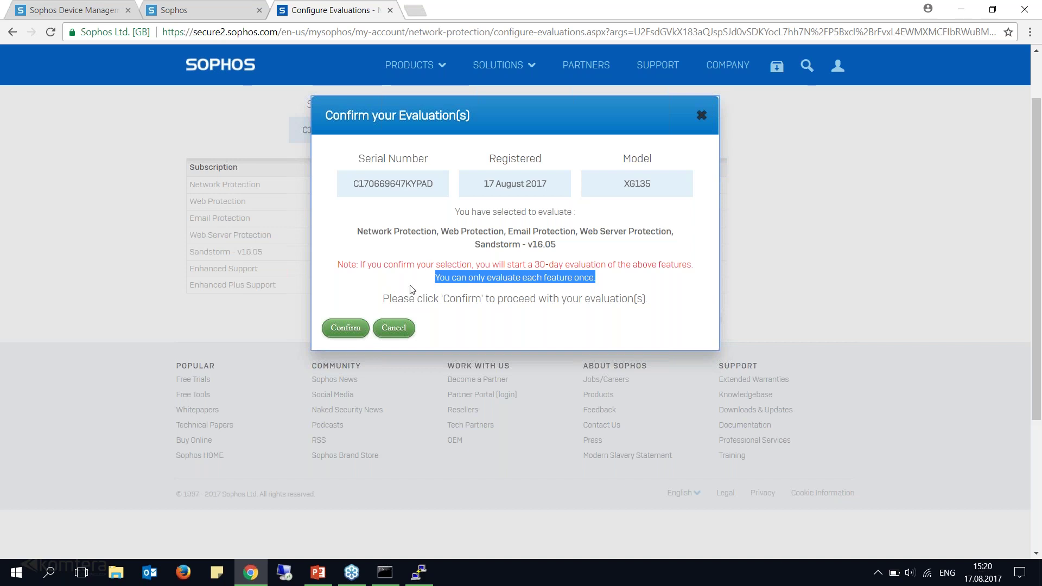
left_click(336, 328)
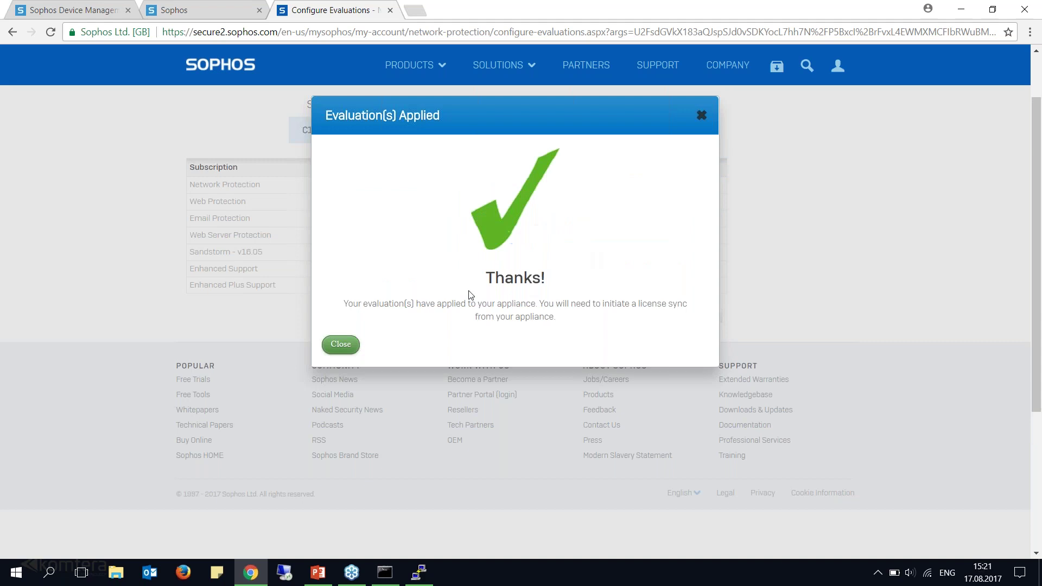
left_click(341, 342)
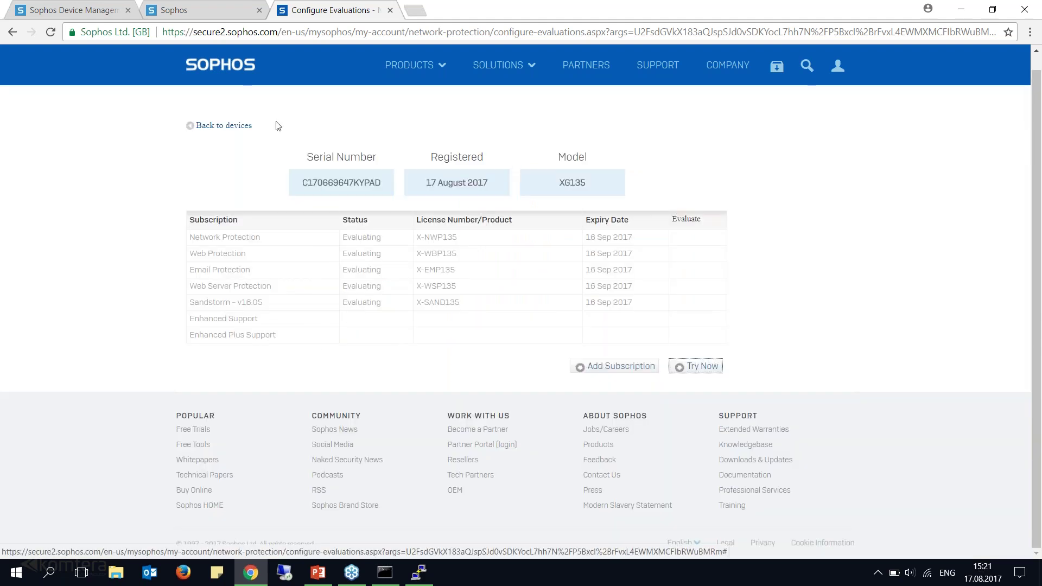
Check that the XG135 appears in MySophos's registered devices, then return to the firewall's Welcome page.
left_click(79, 6)
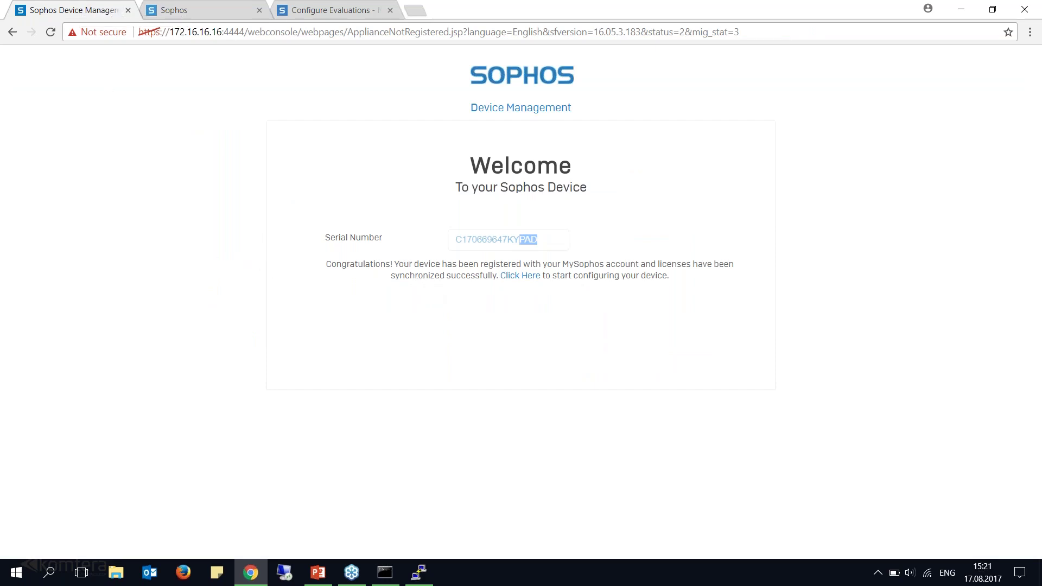
left_click(332, 10)
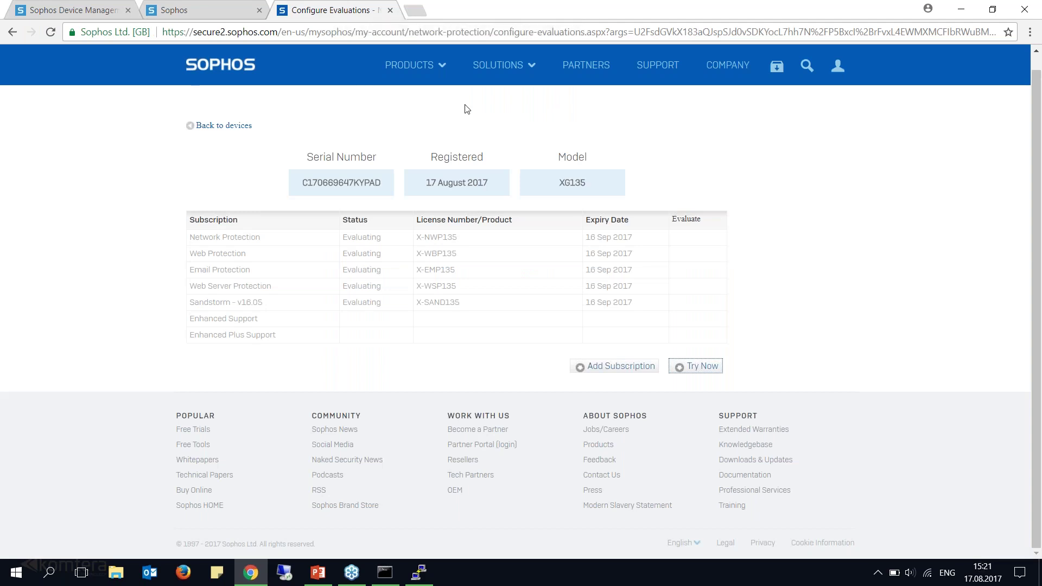
left_click(248, 128)
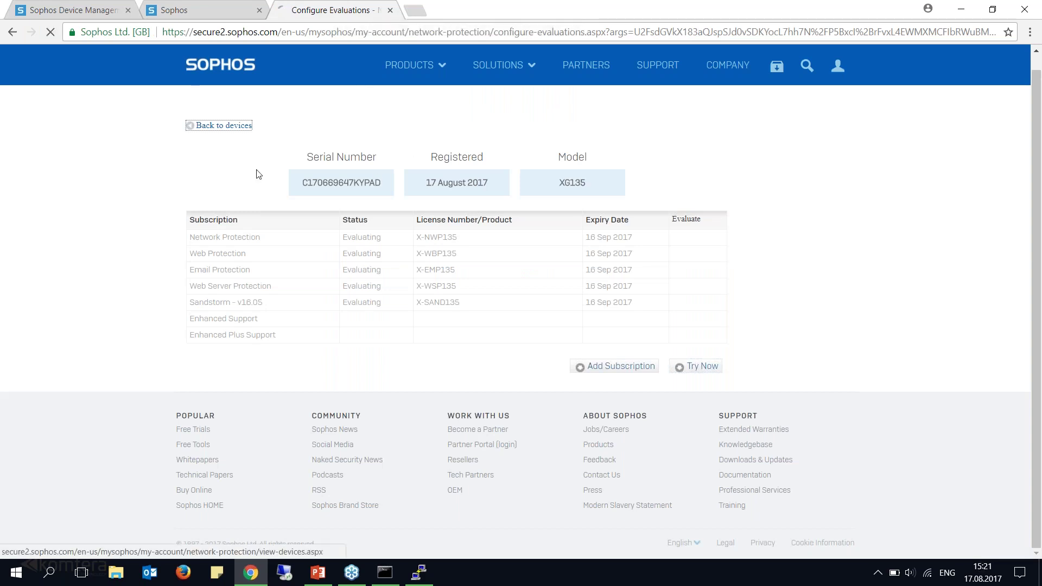
left_click(71, 8)
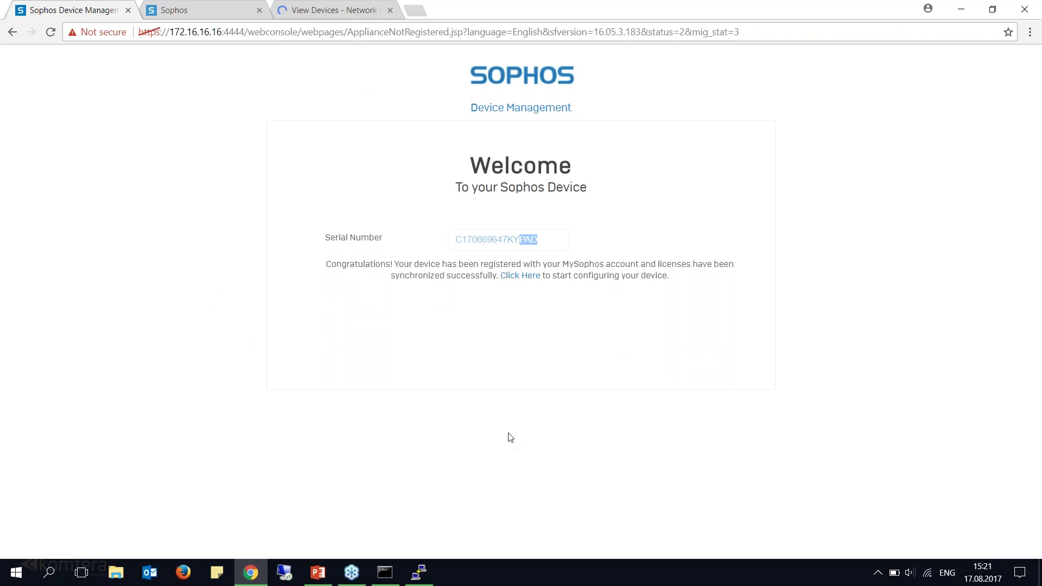
left_click(320, 12)
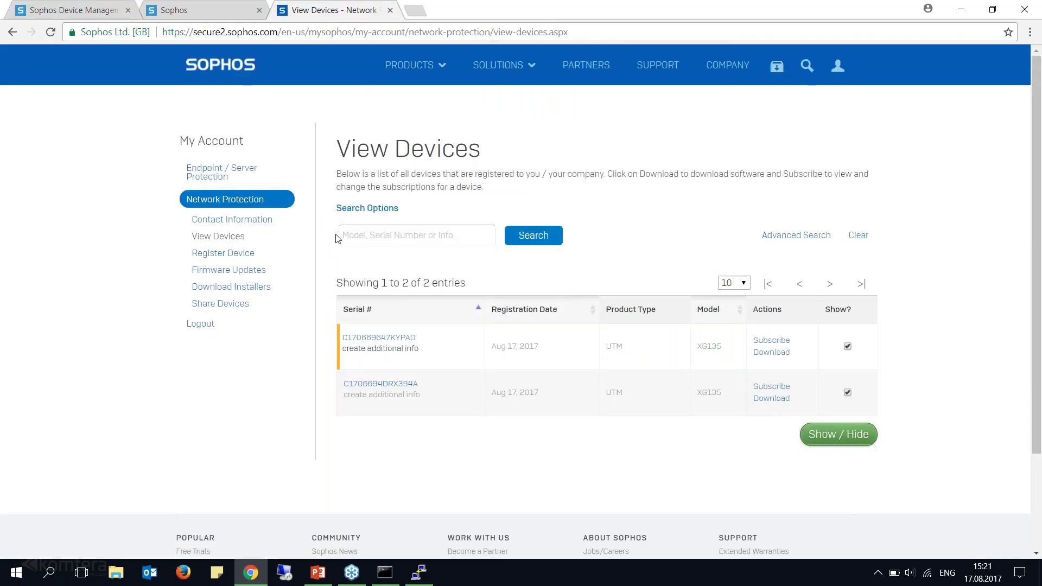
left_click(223, 253)
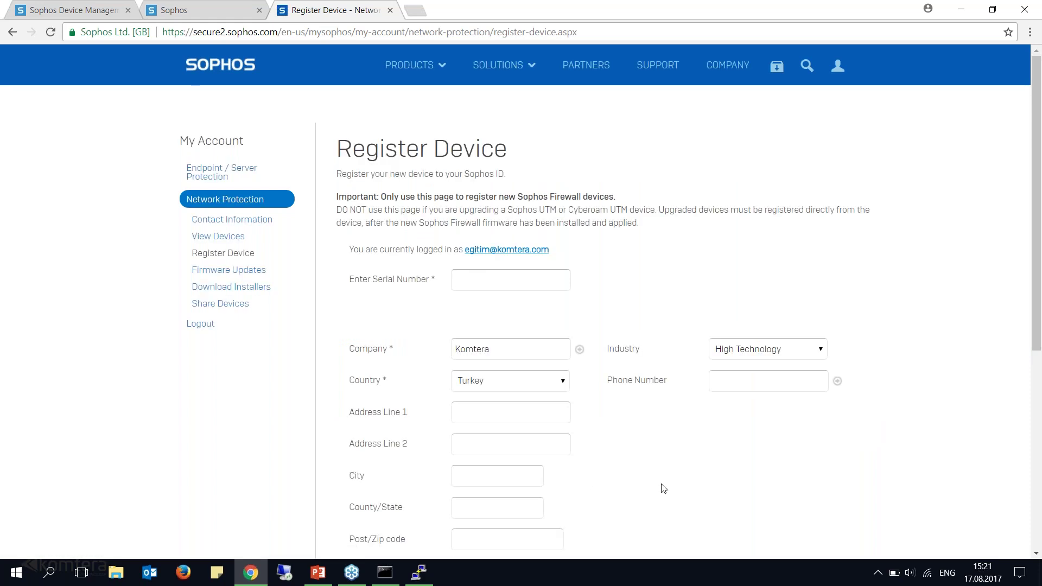
scroll(671, 470, "down", 1)
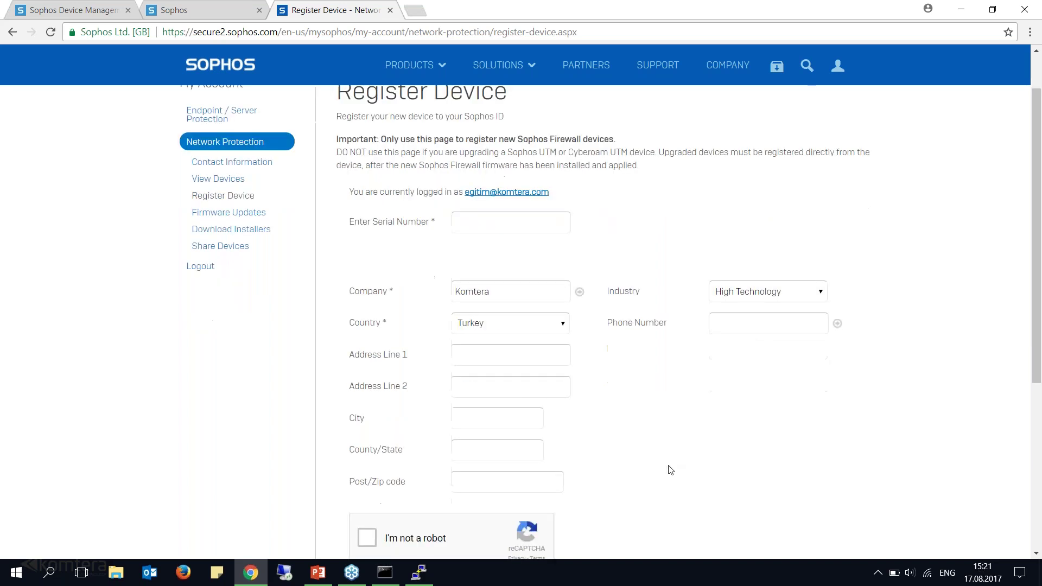
scroll(671, 470, "down", 1)
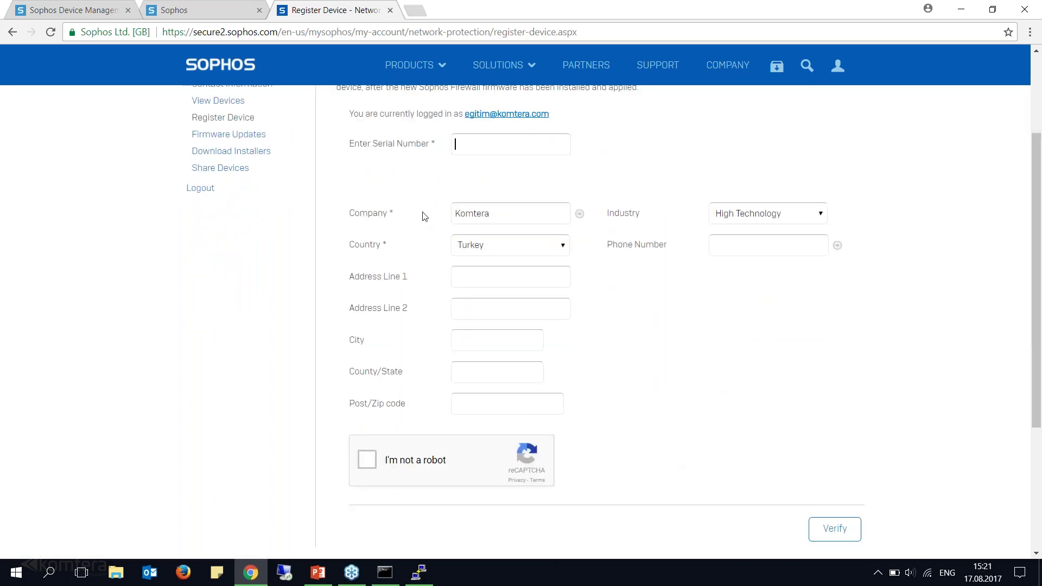
scroll(318, 193, "up", 1)
left_click(231, 168)
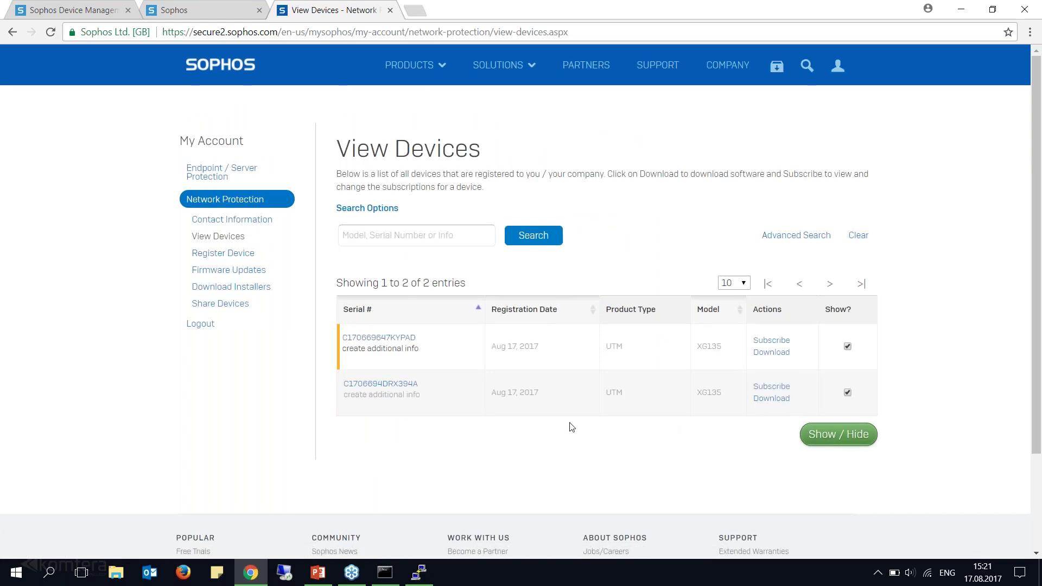
left_click(89, 14)
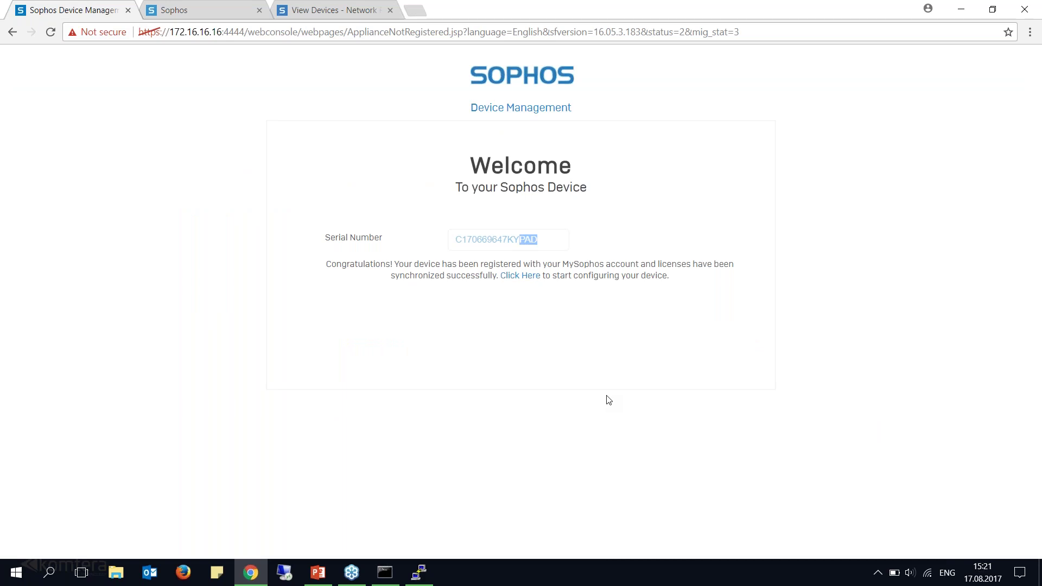
Follow the 'Click Here' link under the registration message to launch the Network Configuration Wizard.
left_click(540, 339)
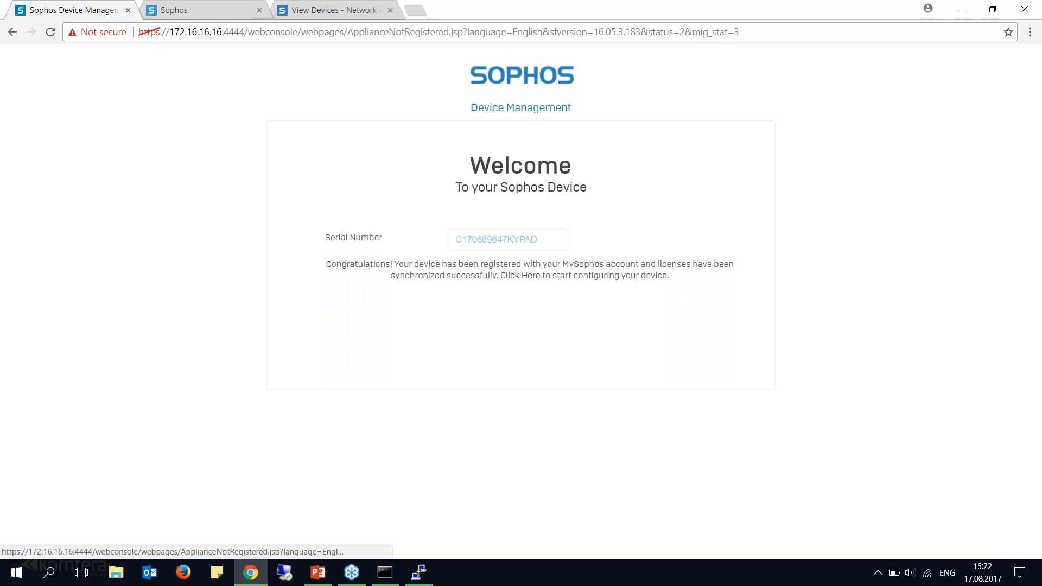
left_click(520, 275)
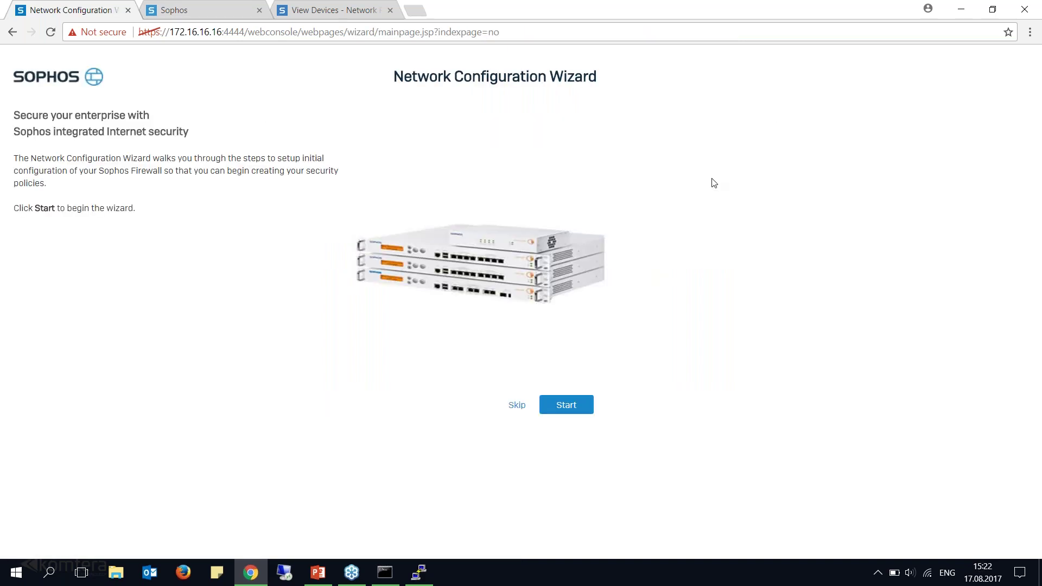
Start the wizard with Gateway Mode deployment and show the 'Temel Kurulum' network diagram slide.
left_click(570, 411)
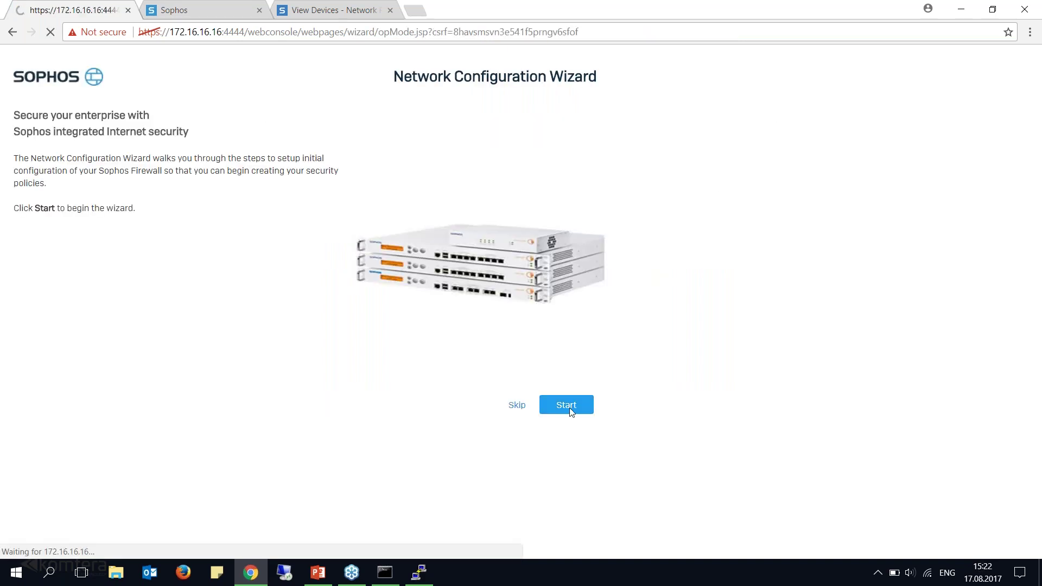
left_click(24, 188)
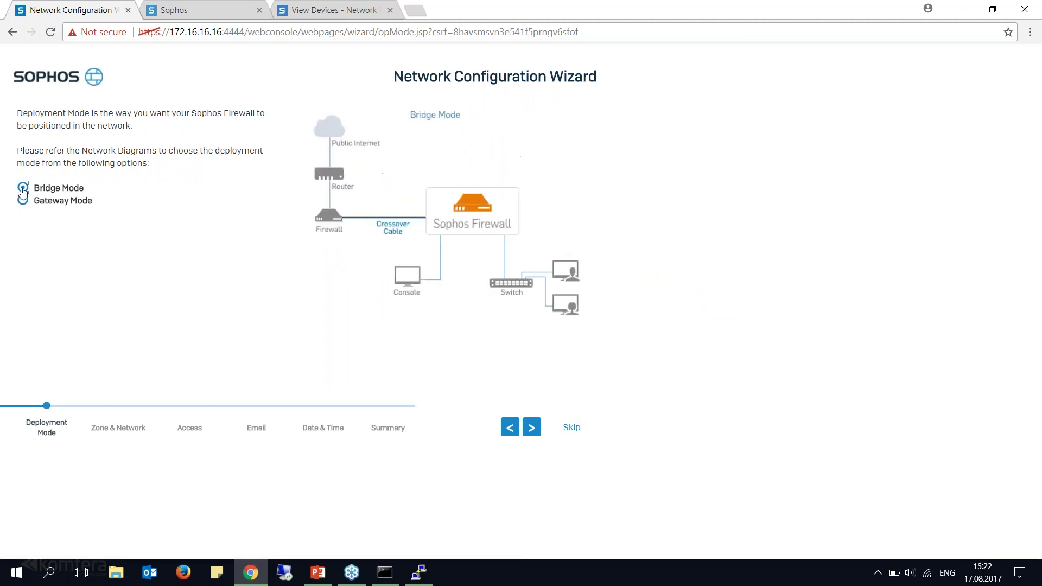
left_click(23, 201)
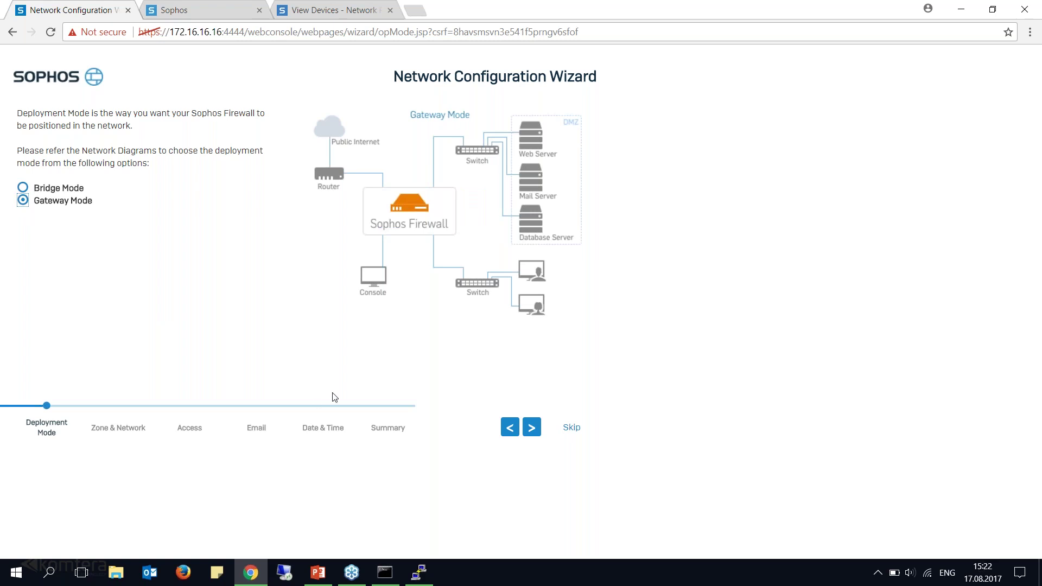
left_click(317, 570)
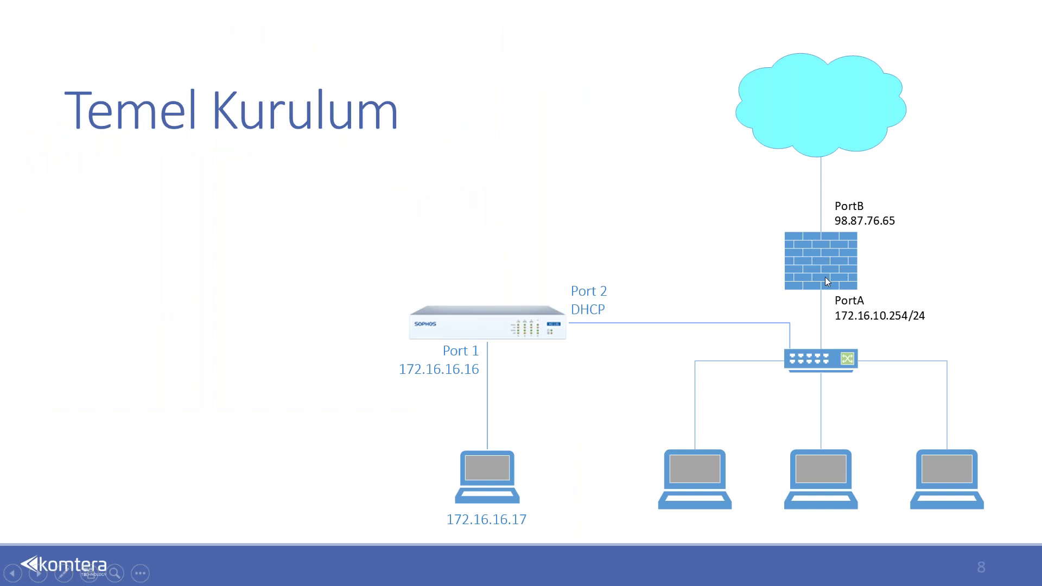
Switch from the diagram slide back to the wizard's Port1–Port8 interface step.
key("alt+Tab")
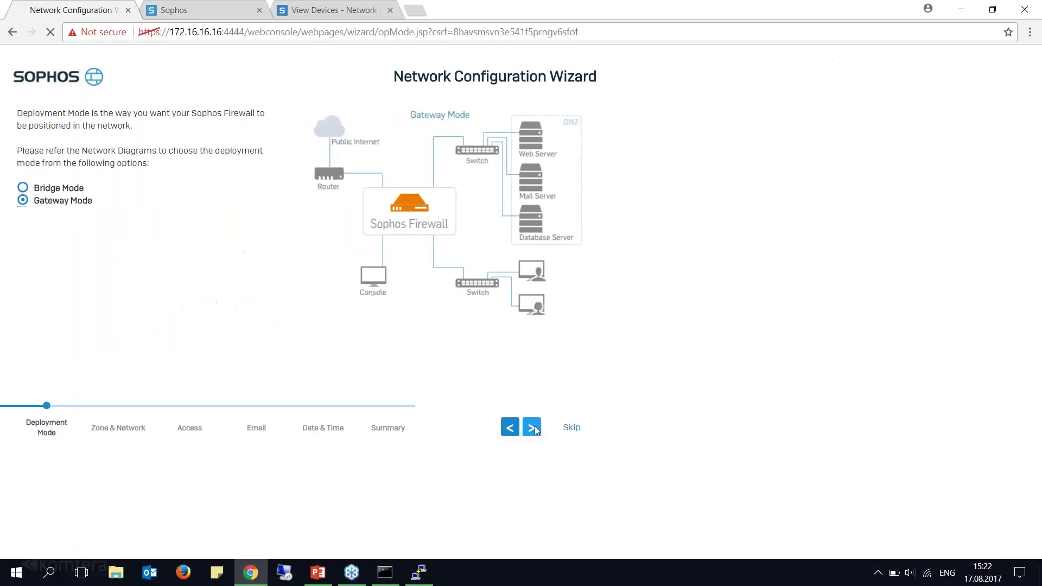
left_click(530, 427)
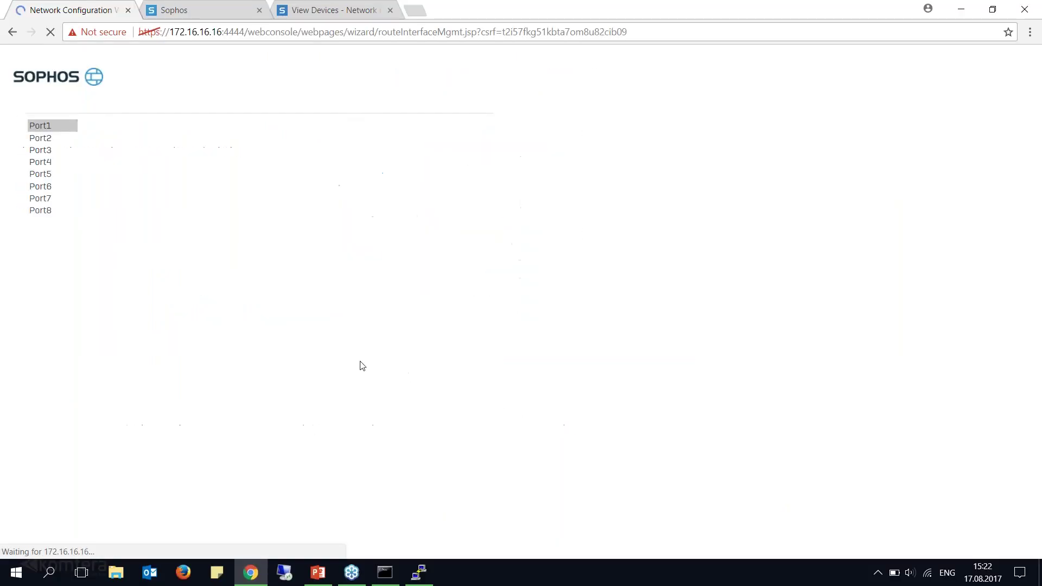
Review Port1's static LAN and Port2's DHCP WAN settings against the network diagram.
left_click(36, 142)
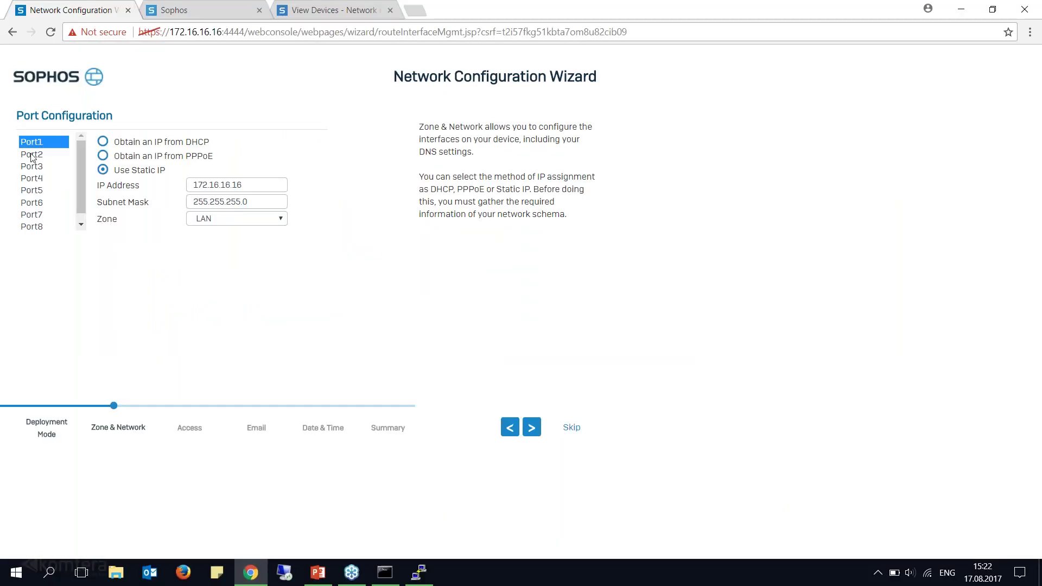
left_click(31, 156)
left_click(33, 143)
left_click(41, 157)
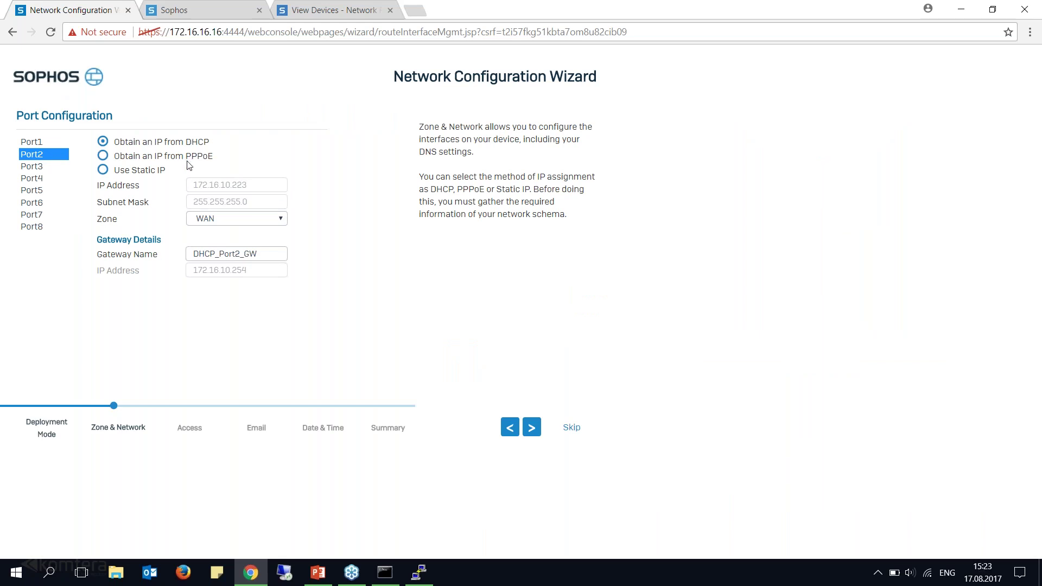
key("alt+Tab")
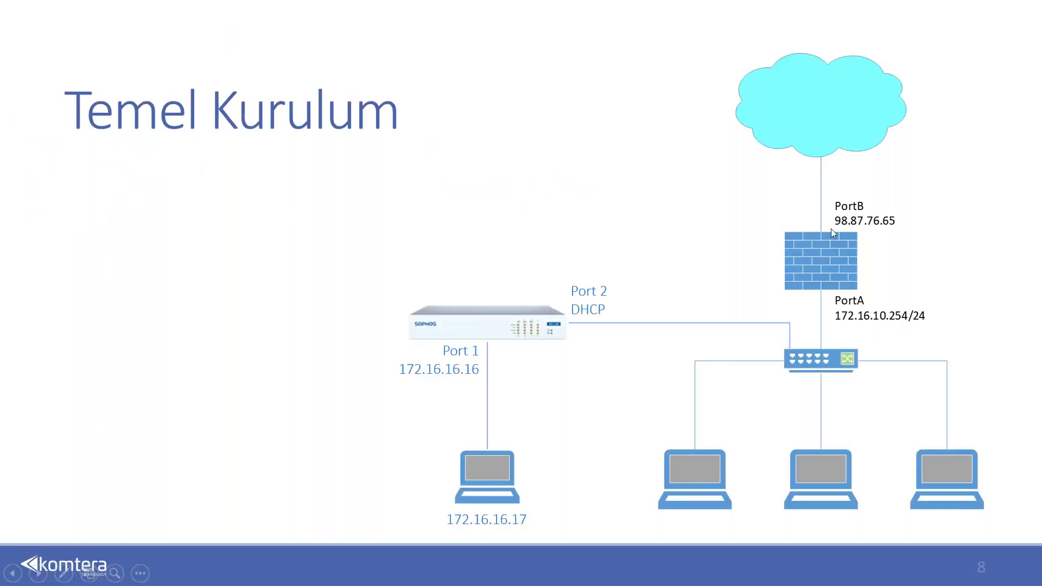
key("alt+Tab")
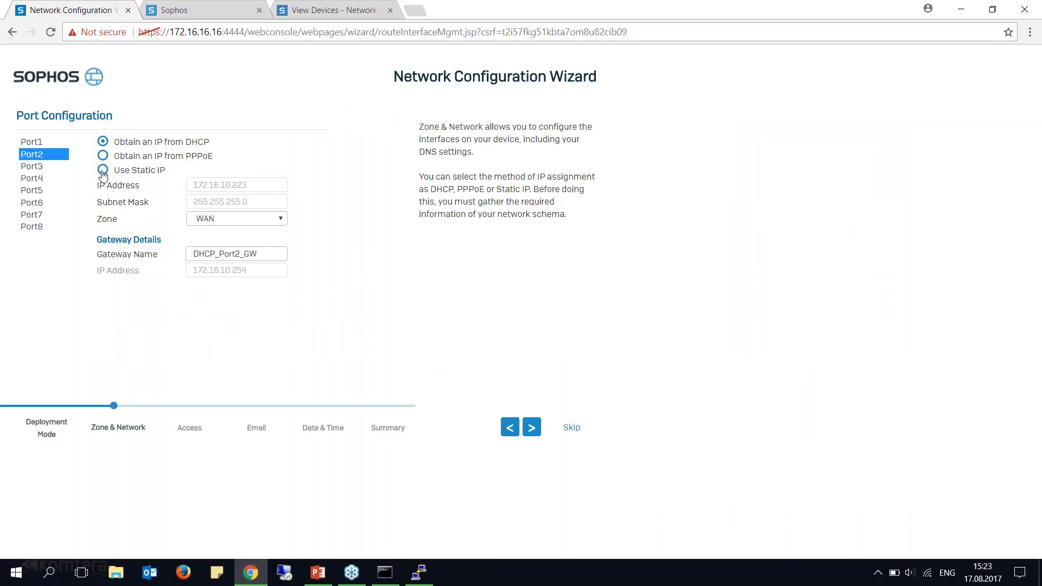
left_click(233, 184)
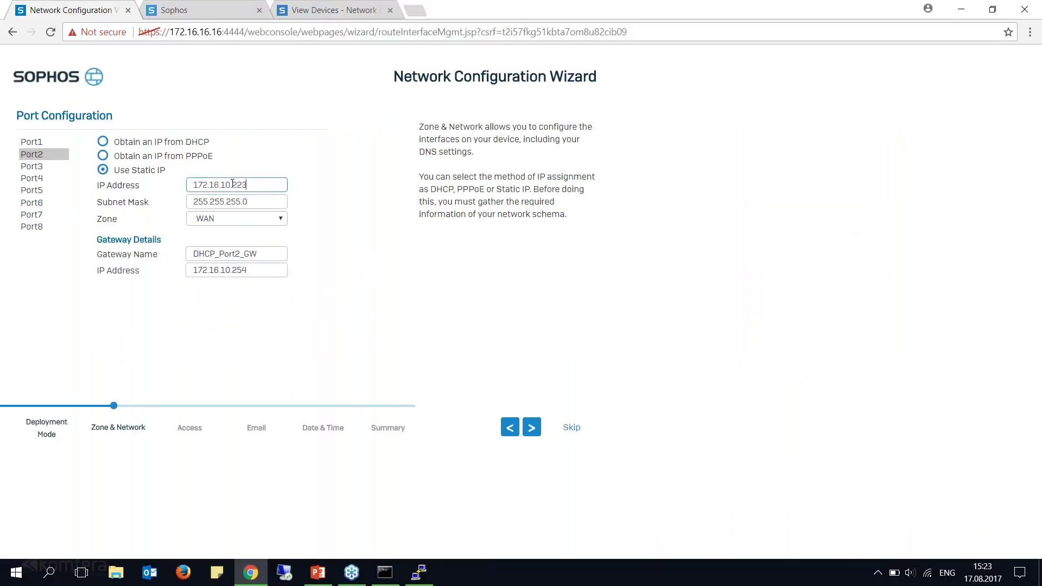
Look over Port2's PPPoE option, then keep Port2 on DHCP and move to DNS.
left_click(105, 146)
left_click(104, 146)
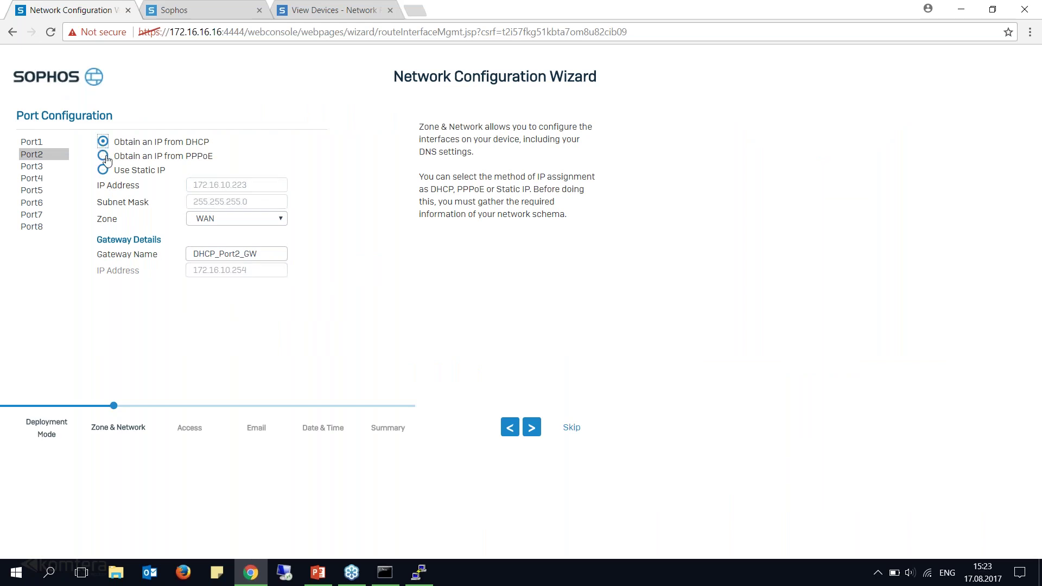
left_click(104, 157)
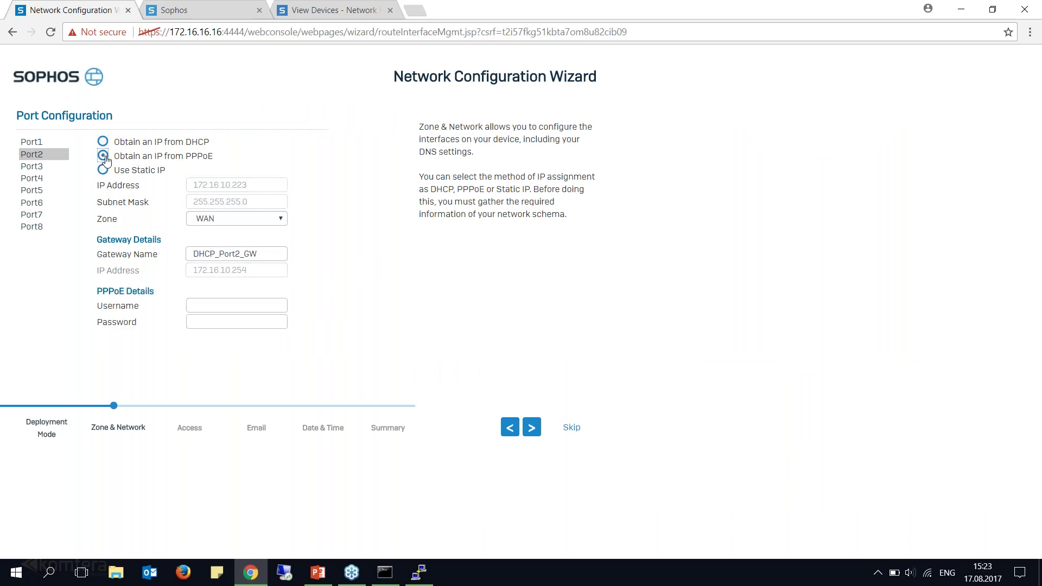
double_click(190, 158)
left_click(211, 308)
left_click(210, 321)
left_click(122, 142)
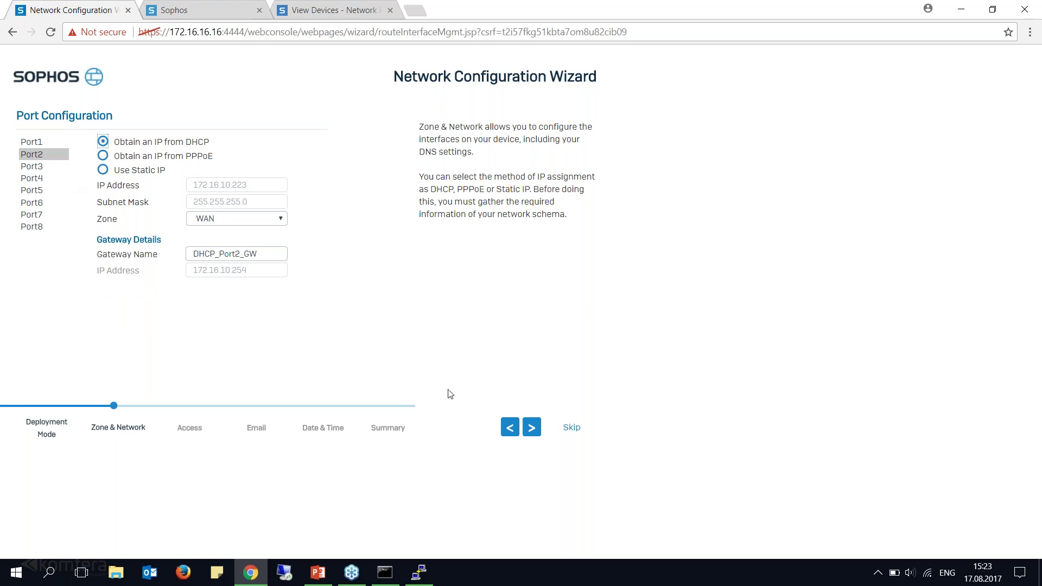
left_click(539, 433)
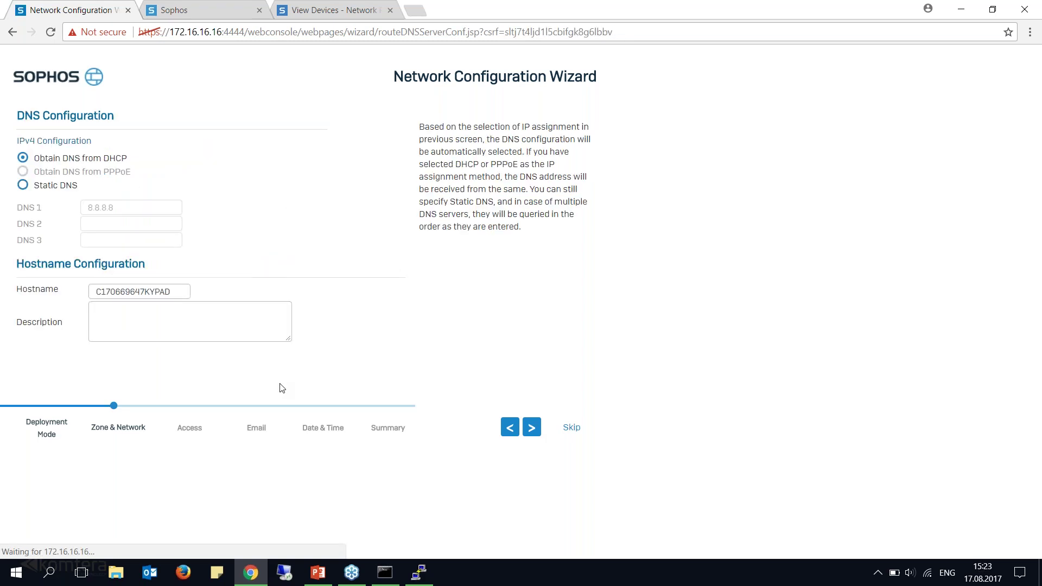
left_click(23, 187)
key("ctrl+a")
key("Tab")
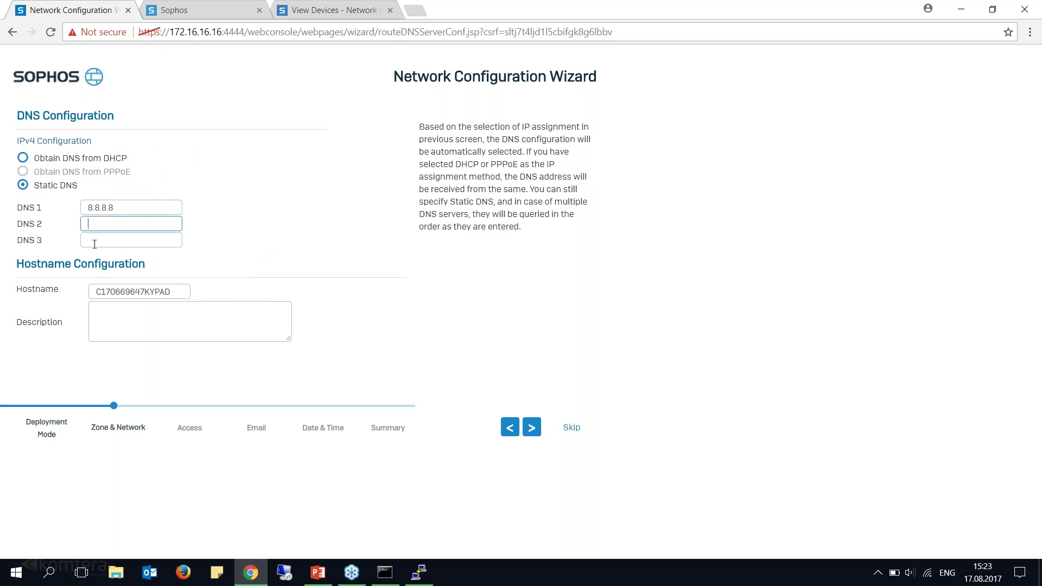
left_click(23, 158)
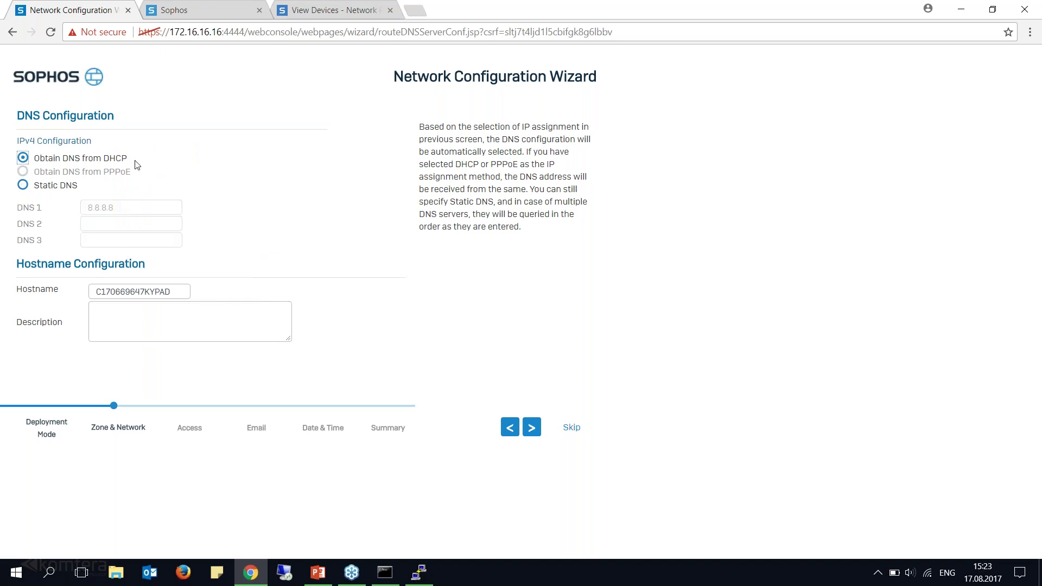
left_click_drag(137, 164, 54, 161)
left_click_drag(137, 175, 34, 172)
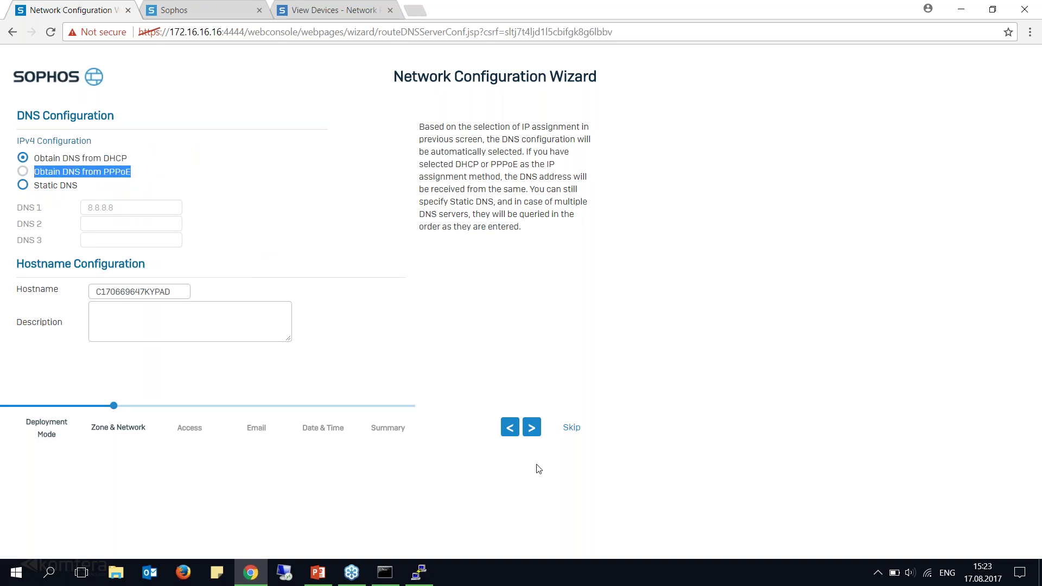
left_click_drag(168, 293, 93, 292)
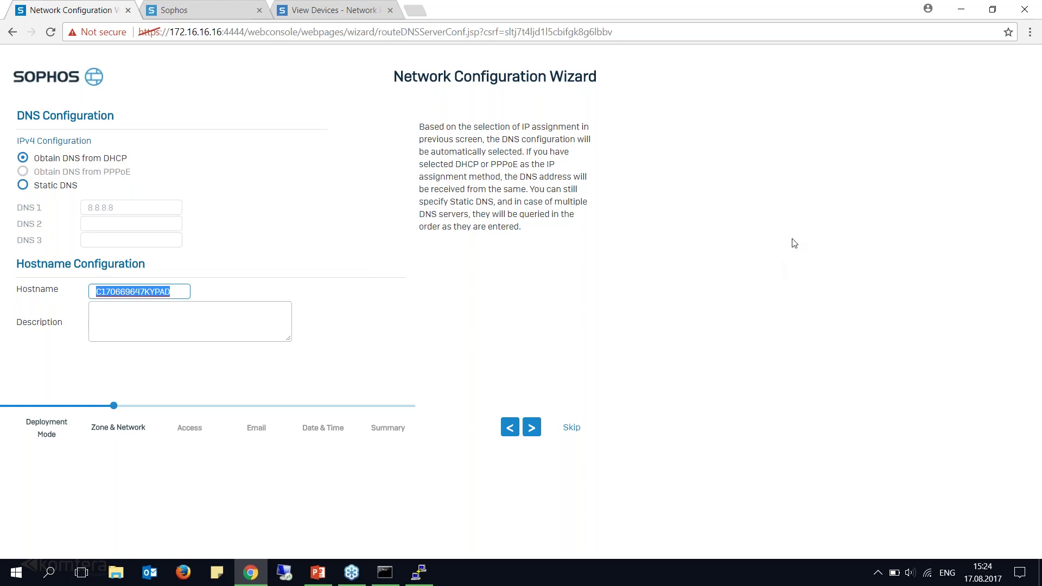
Accept the default DNS and hostname settings and go on to the Default Network Policy.
left_click(1029, 213)
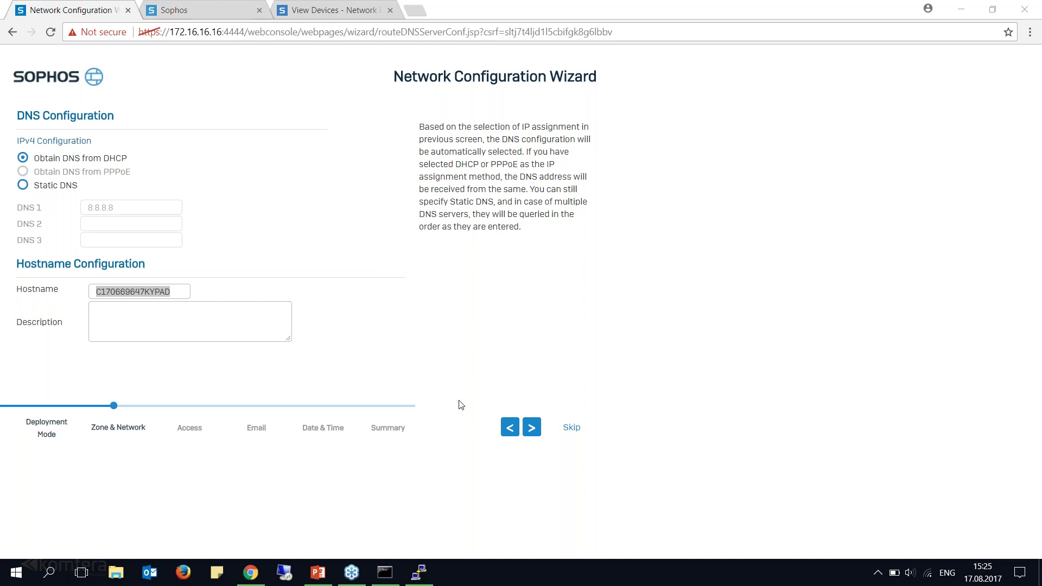
left_click(532, 432)
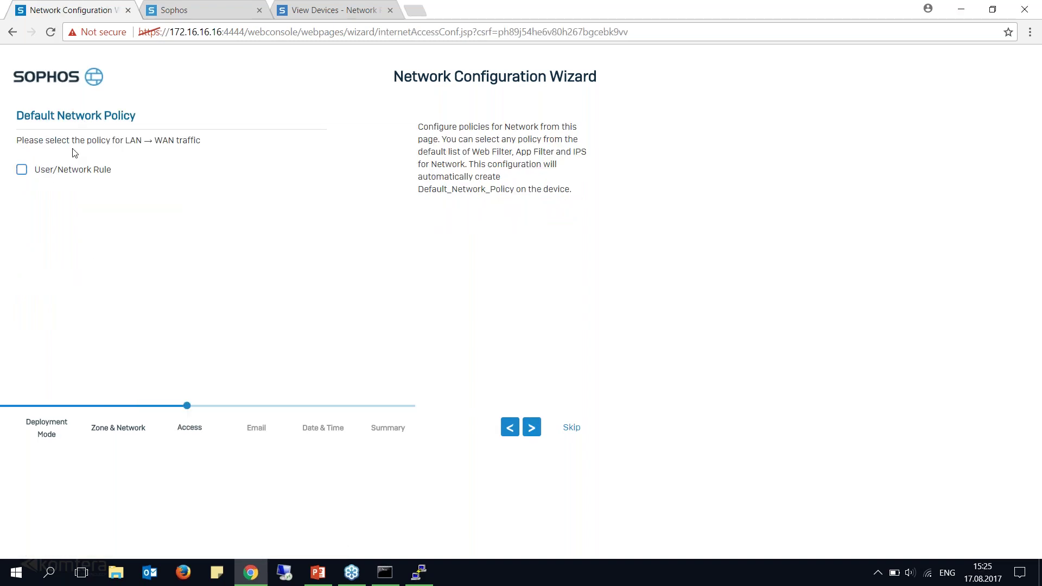
Explore the LAN to WAN user/network rule's Web Filter, App Filter and IPS options.
left_click_drag(124, 140, 176, 143)
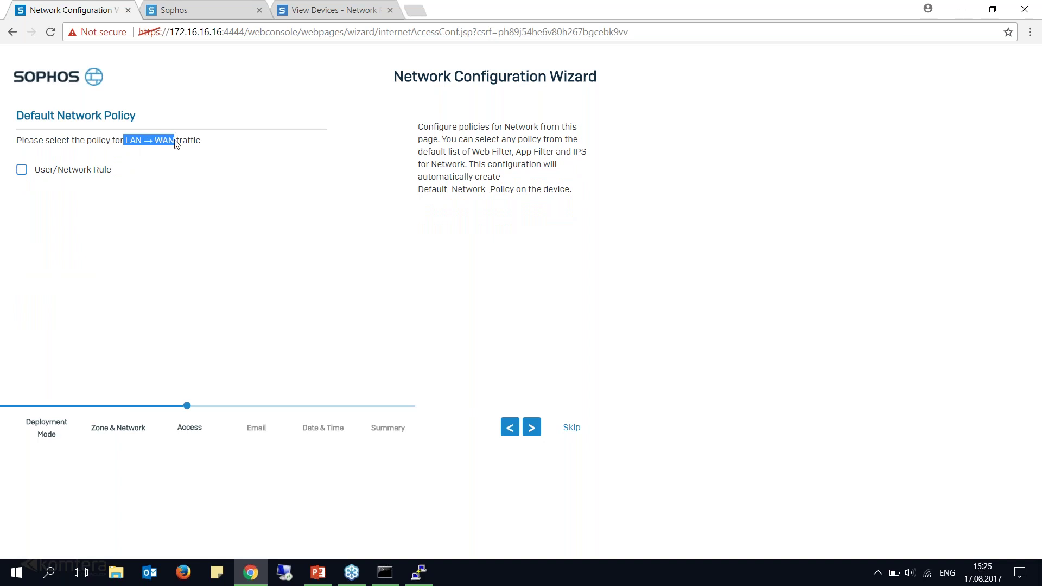
left_click(1039, 205)
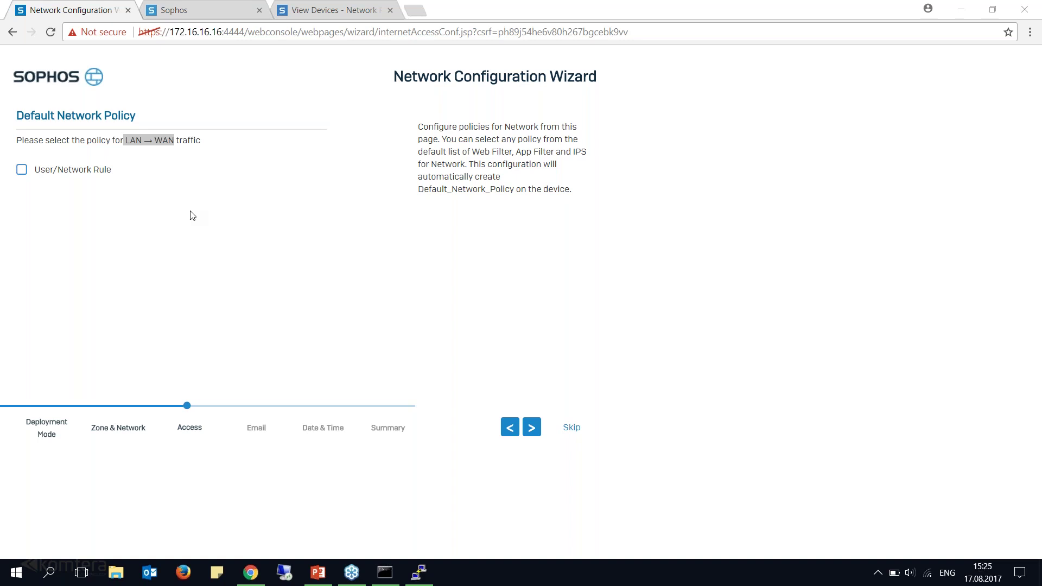
left_click(22, 169)
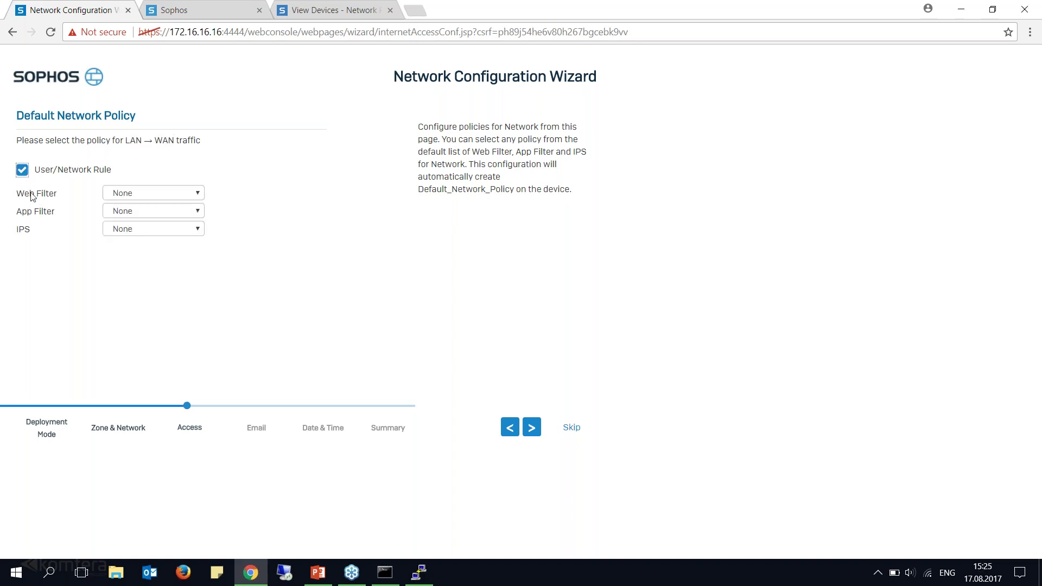
left_click_drag(174, 140, 115, 139)
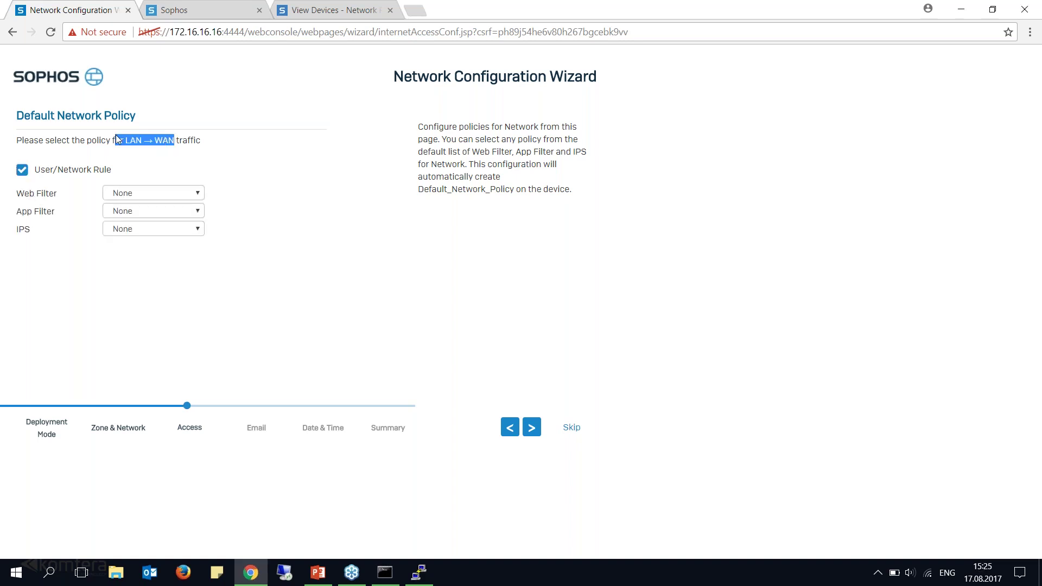
left_click(159, 192)
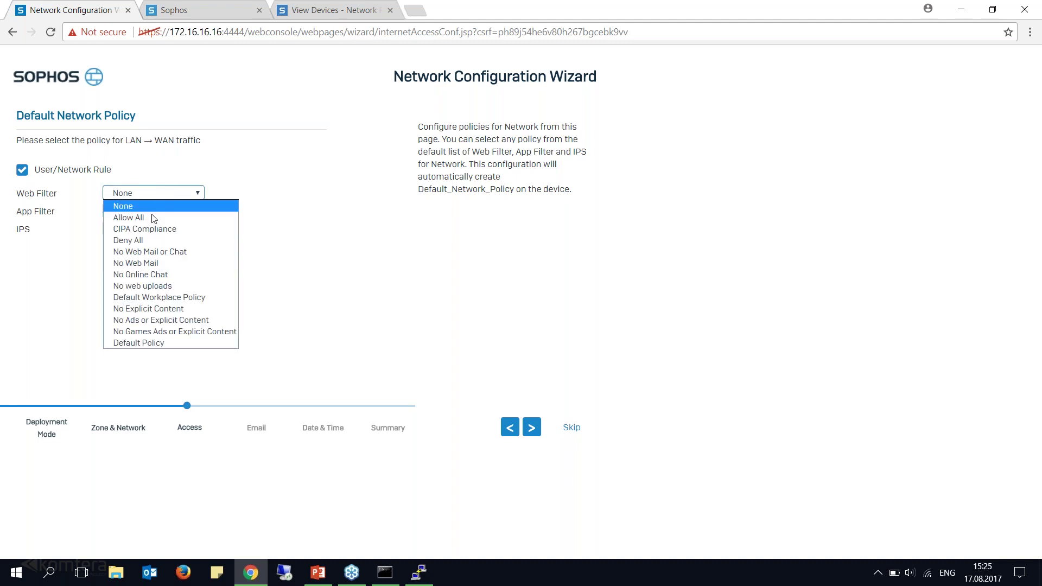
left_click(166, 209)
left_click(165, 212)
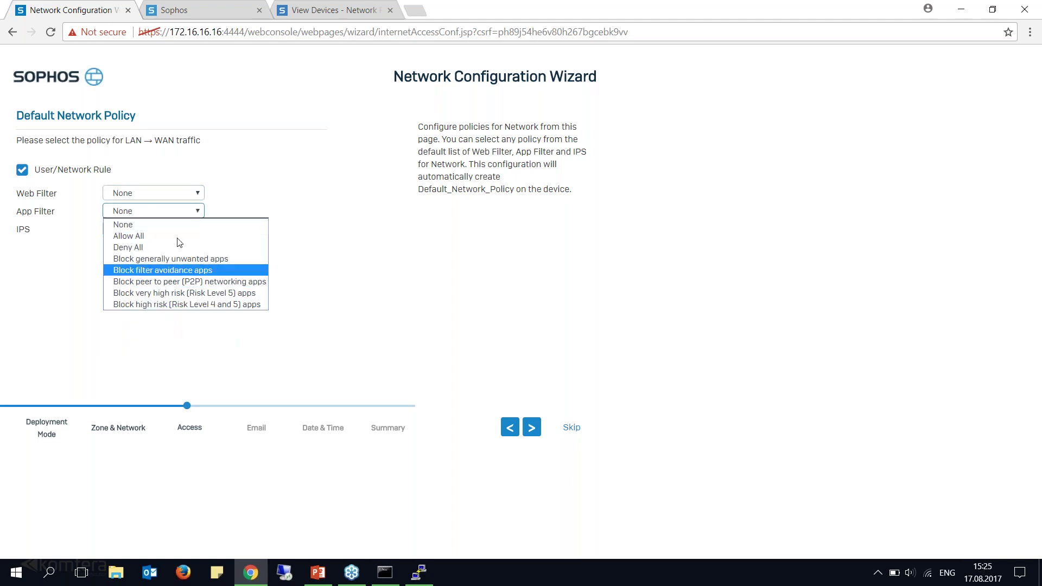
left_click(221, 223)
left_click(136, 232)
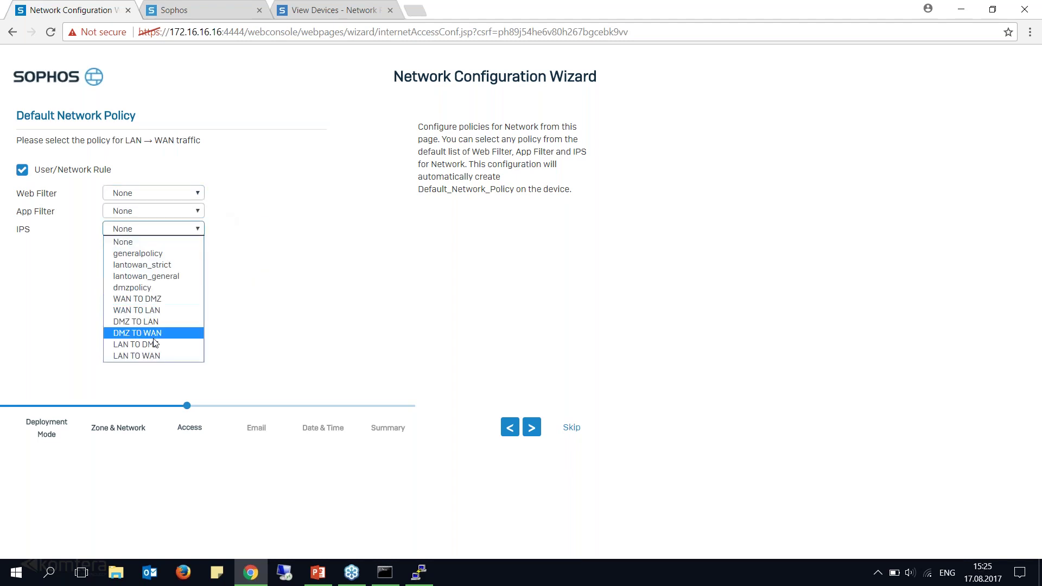
left_click(27, 153)
left_click(22, 170)
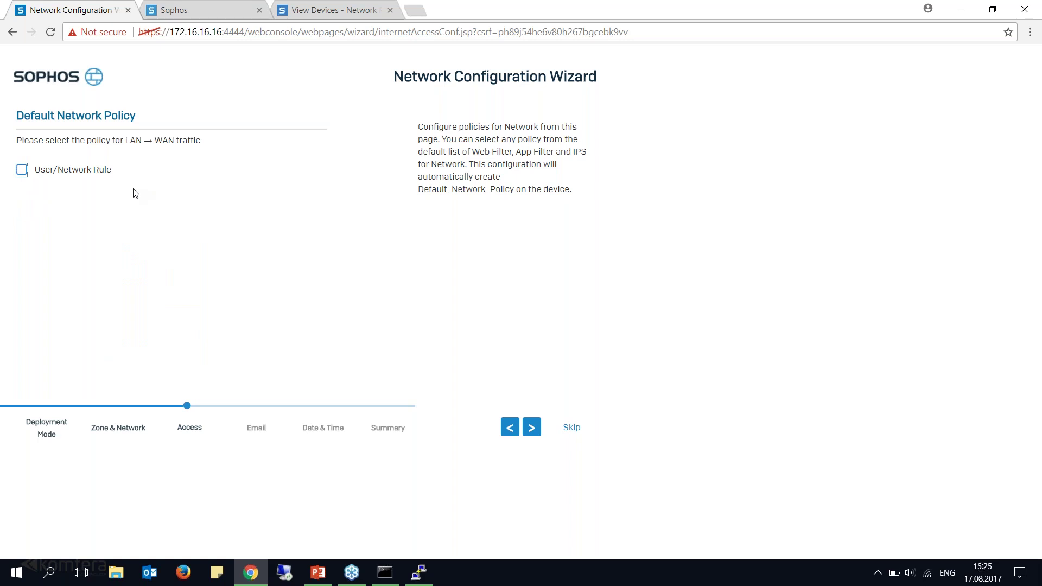
Re-enable the user/network rule with Web and App Filter set to Allow All, IPS left None.
left_click(86, 170)
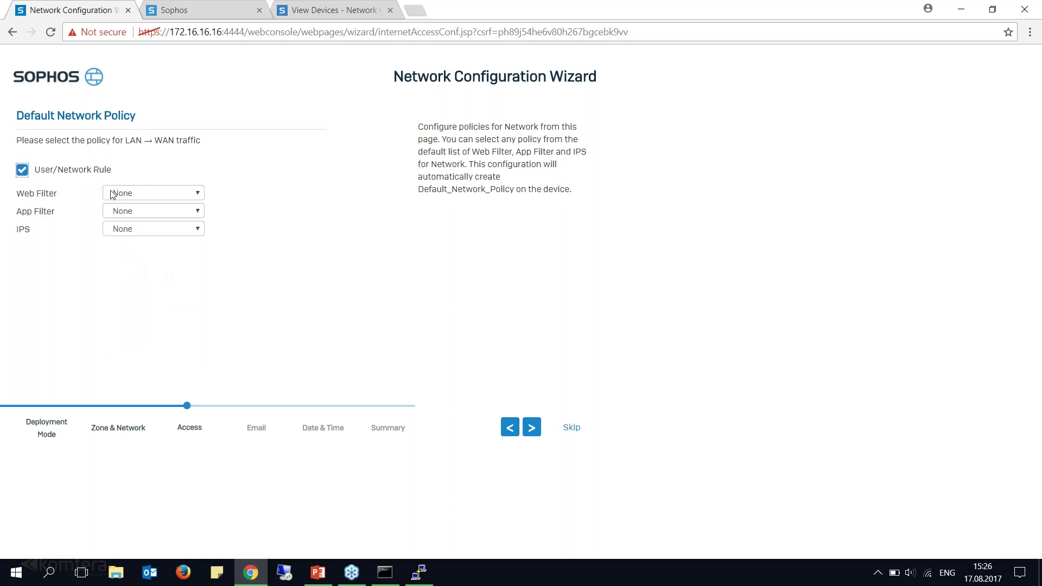
left_click(136, 193)
left_click(131, 222)
left_click(130, 213)
left_click(131, 235)
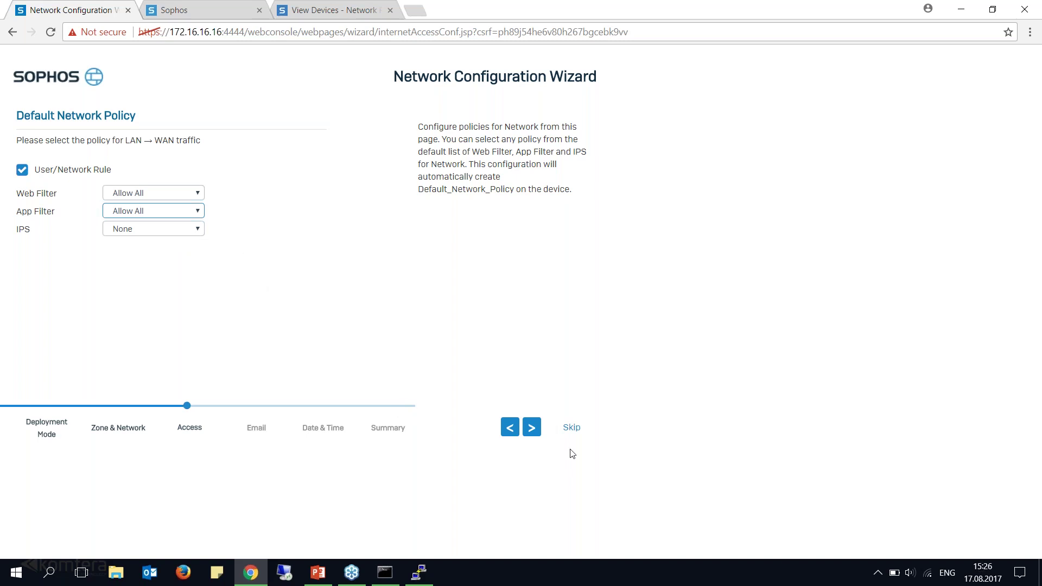
left_click(536, 432)
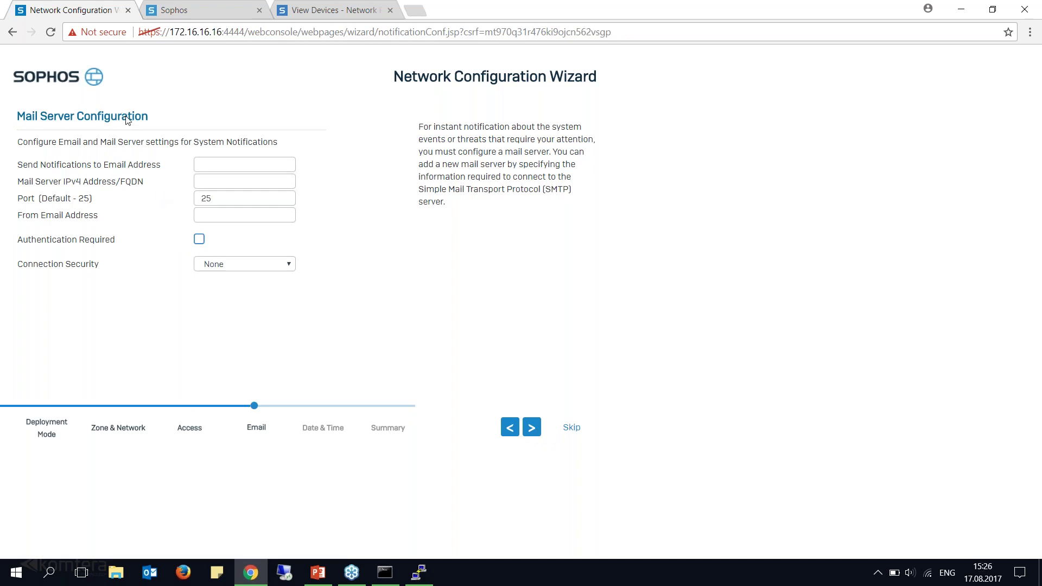
Fill in the notification e-mail address and set the mail server to 1.1.1.1.
left_click(233, 161)
type("eg")
key("Down")
key("Return")
key("ctrl+a")
key("Tab")
type("1.1.1.1")
key("Tab")
Fill in the sender e-mail address, keep port 25, and continue to Date & Time.
left_click(229, 215)
key("Down")
key("Down")
key("Return")
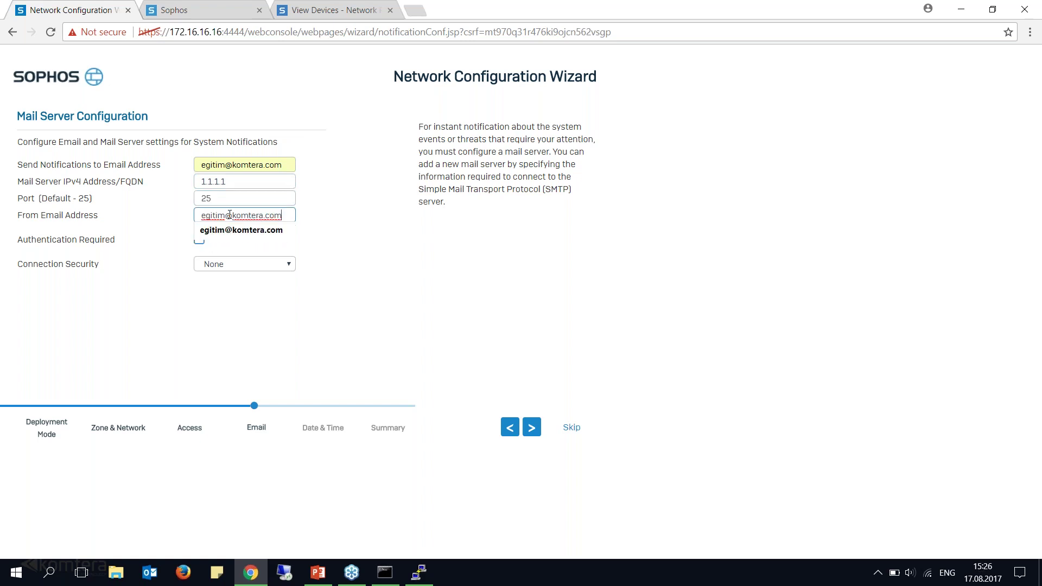
key("Tab")
left_click(534, 433)
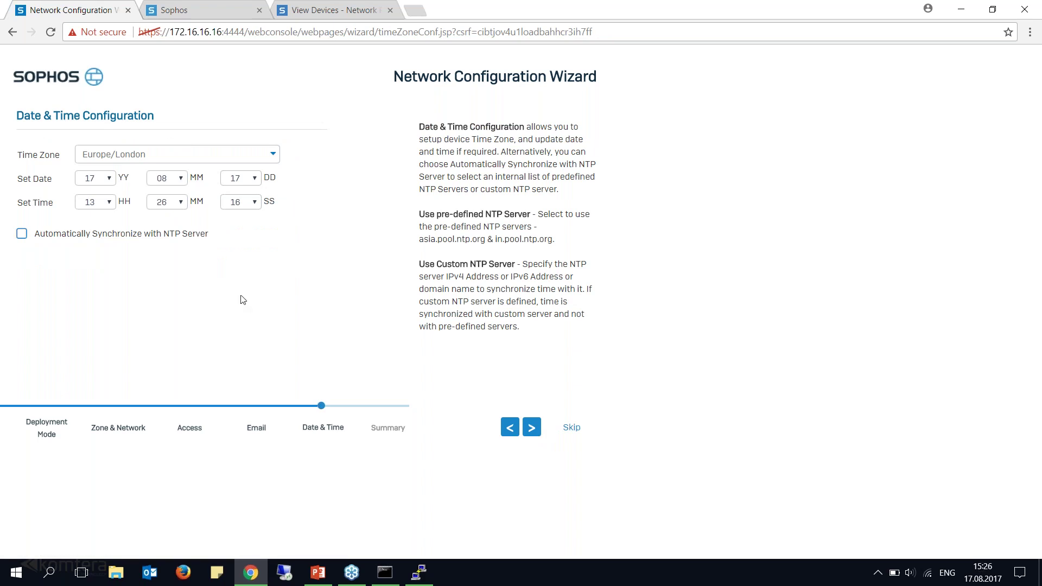
Search 'europe/is' to pick Europe/Istanbul, enable automatic NTP sync, and continue to the summary.
left_click(163, 155)
type("europe/")
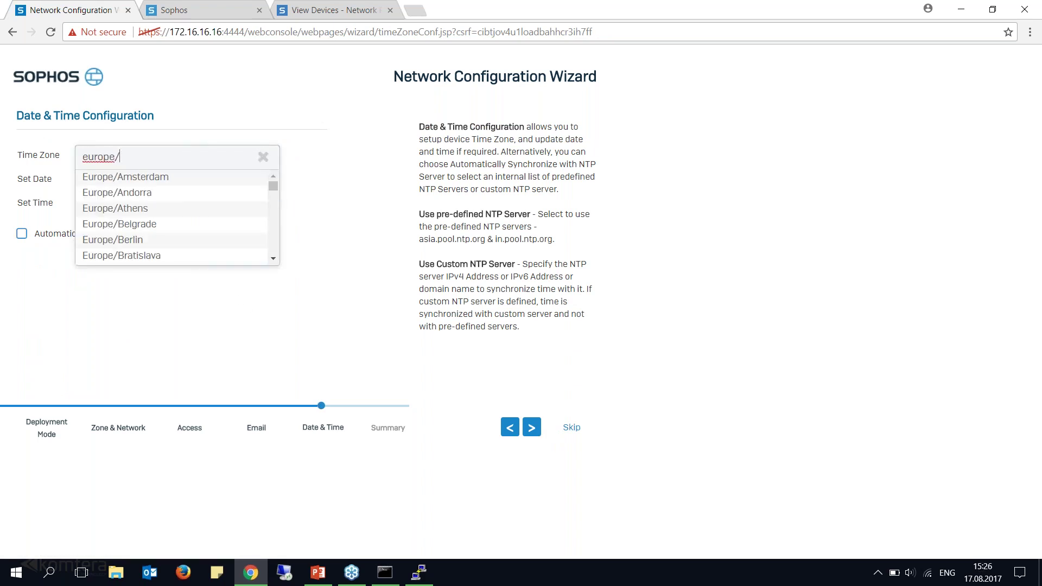
type("is")
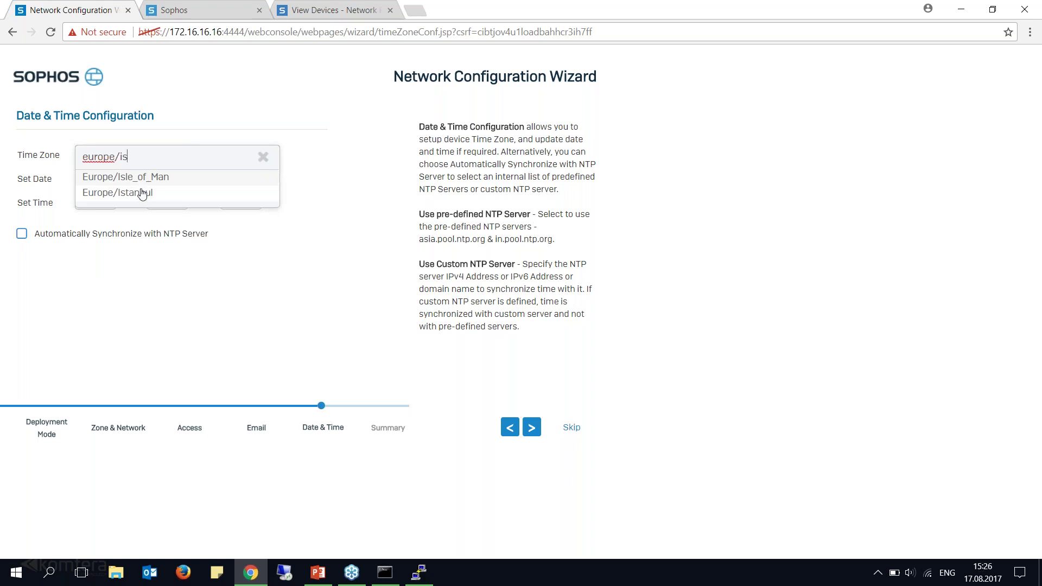
left_click(137, 193)
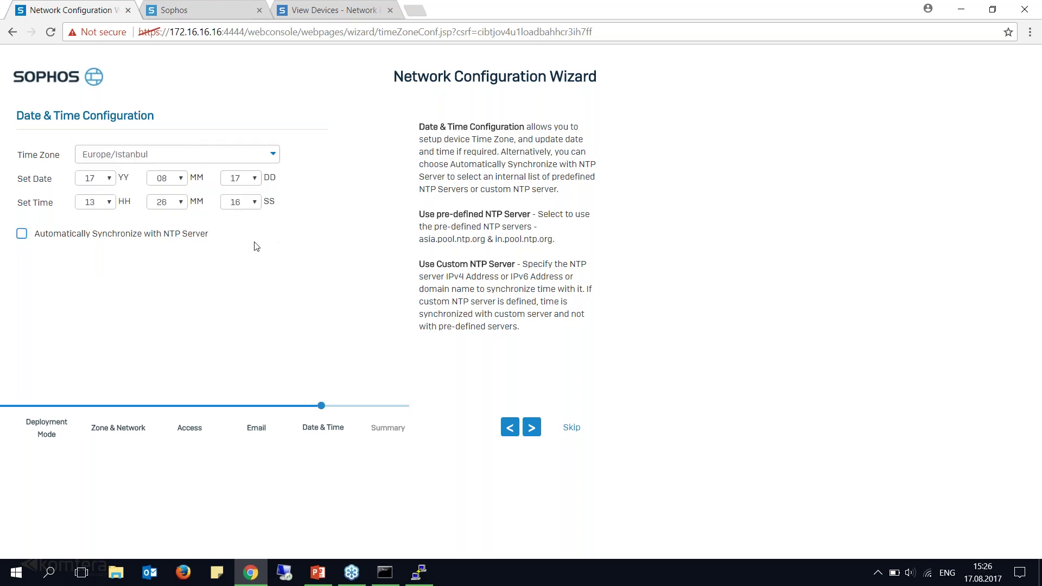
left_click(22, 235)
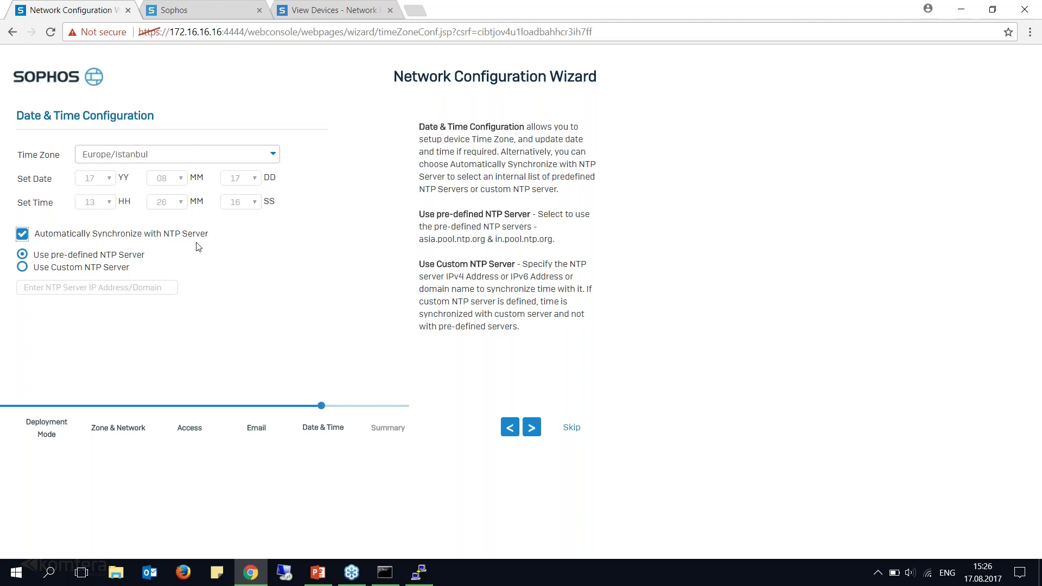
left_click(532, 427)
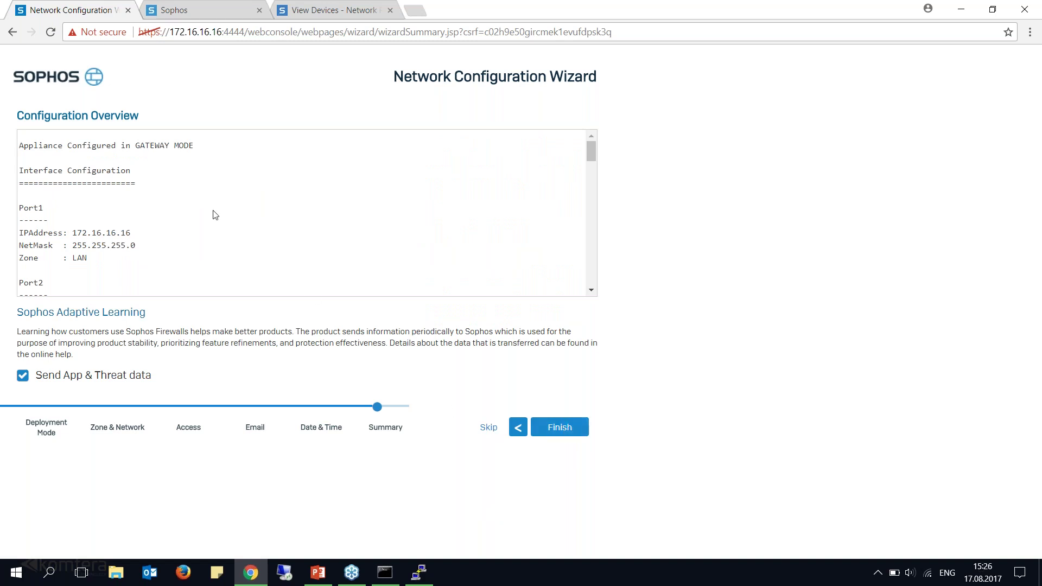
Review the Configuration Overview, then skip and confirm exiting the network wizard.
scroll(218, 220, "down", 8)
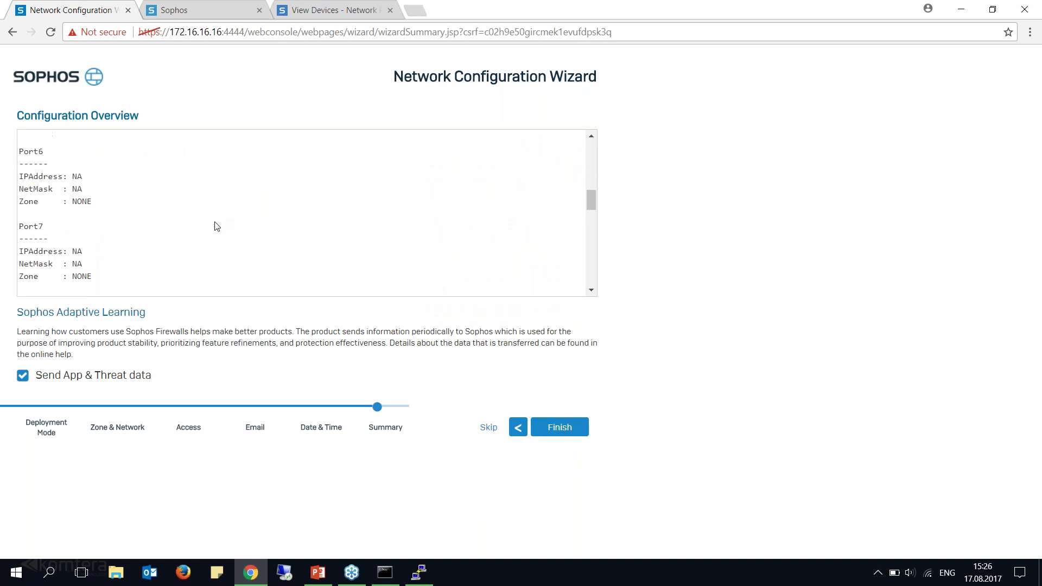
scroll(218, 226, "down", 3)
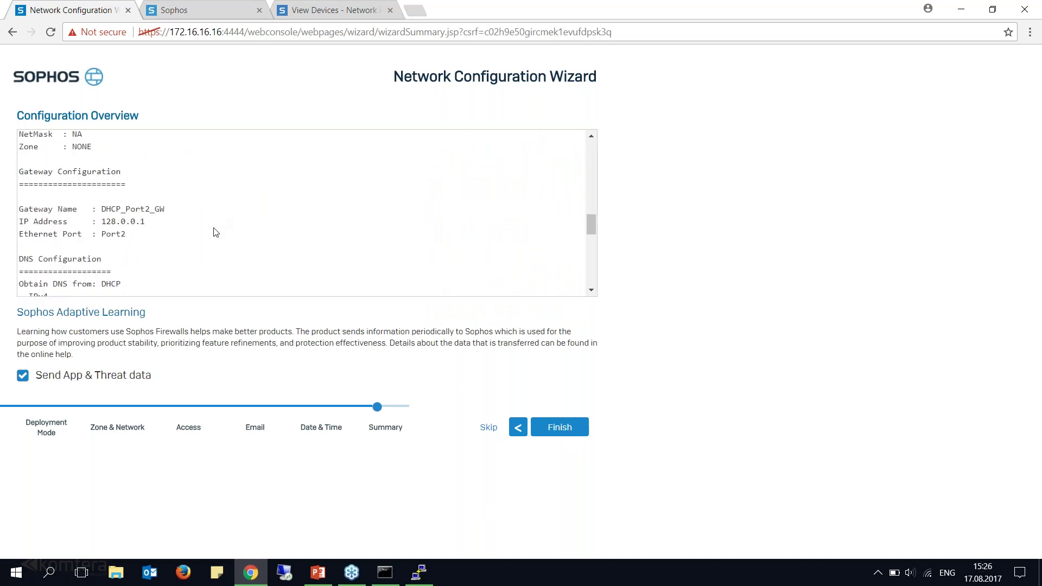
left_click(487, 429)
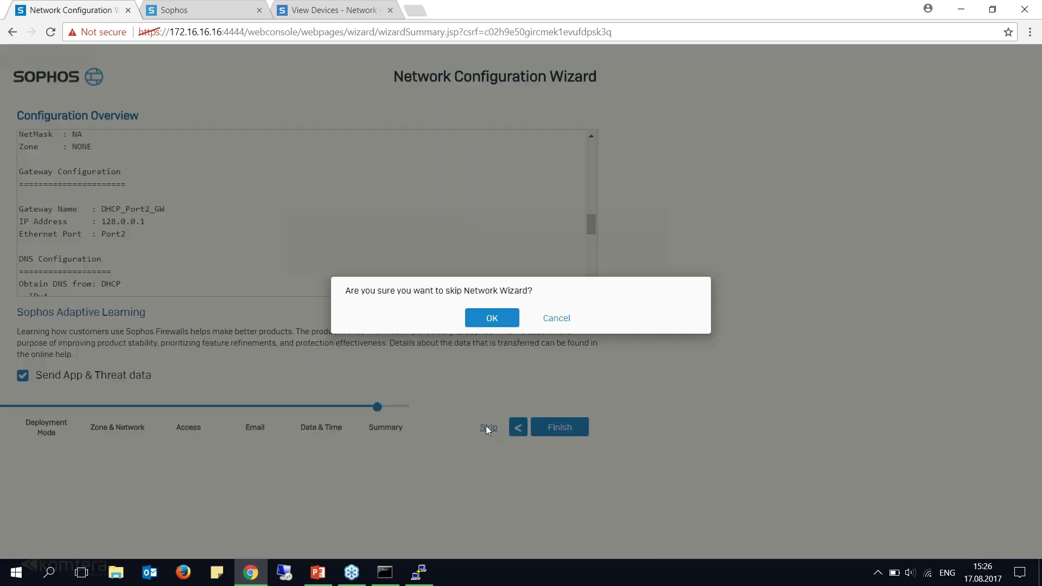
left_click(498, 316)
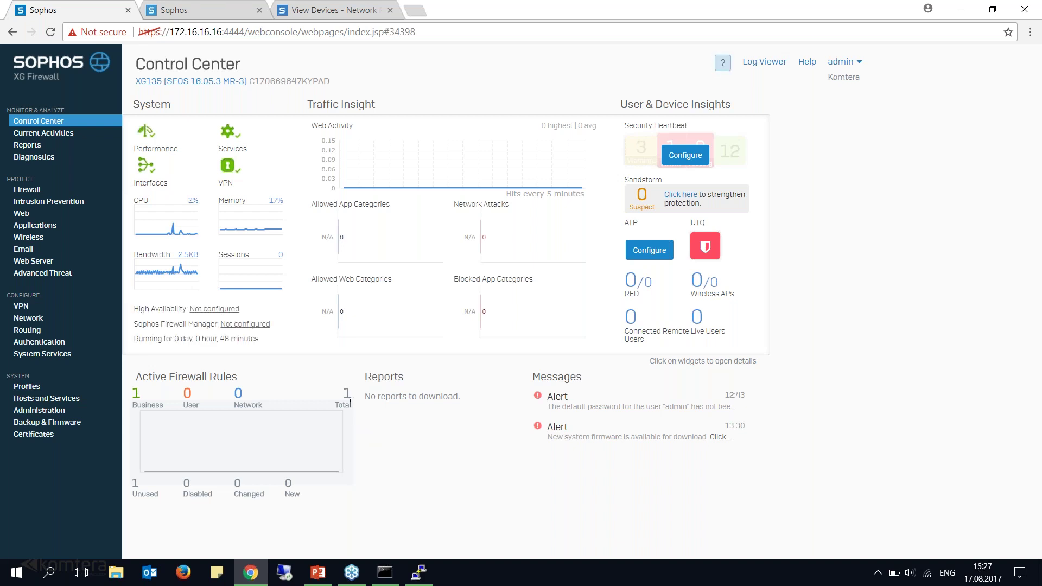
Highlight the Control Center heading, then show slide 9, 'Aktivasyon ve Register İşlemi'.
left_click_drag(136, 64, 240, 64)
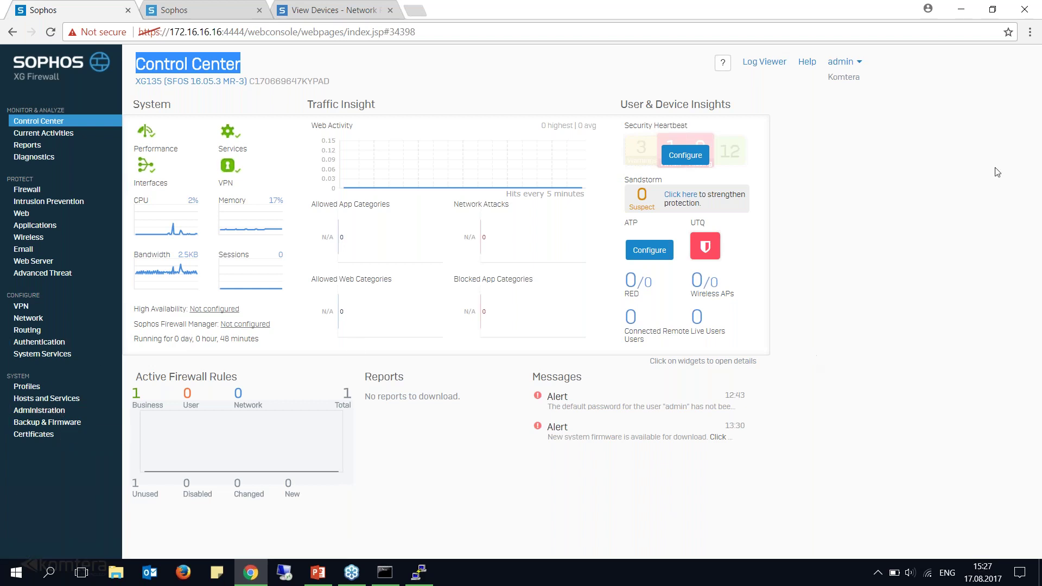
left_click(318, 572)
left_click(943, 457)
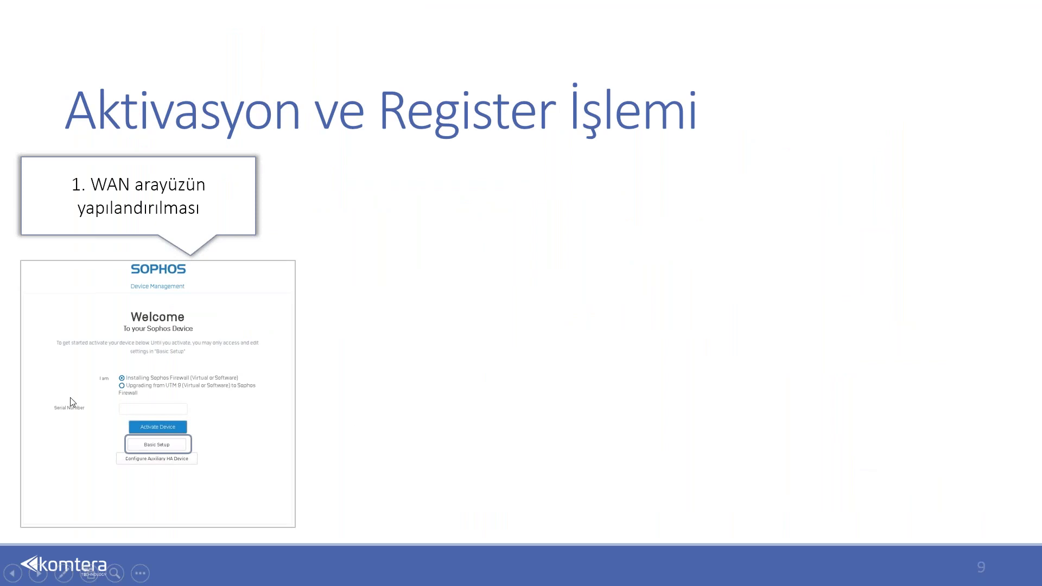
Reveal the Device Basic Set-Up screenshot and the '2. Cihazın aktivasyonu' callout on slide 9.
left_click(165, 455)
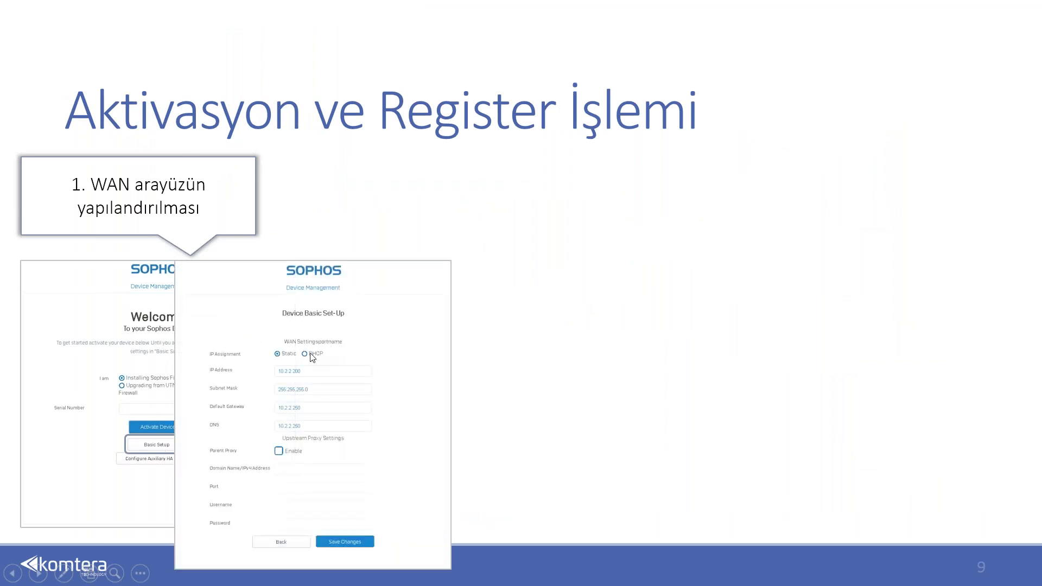
left_click(312, 441)
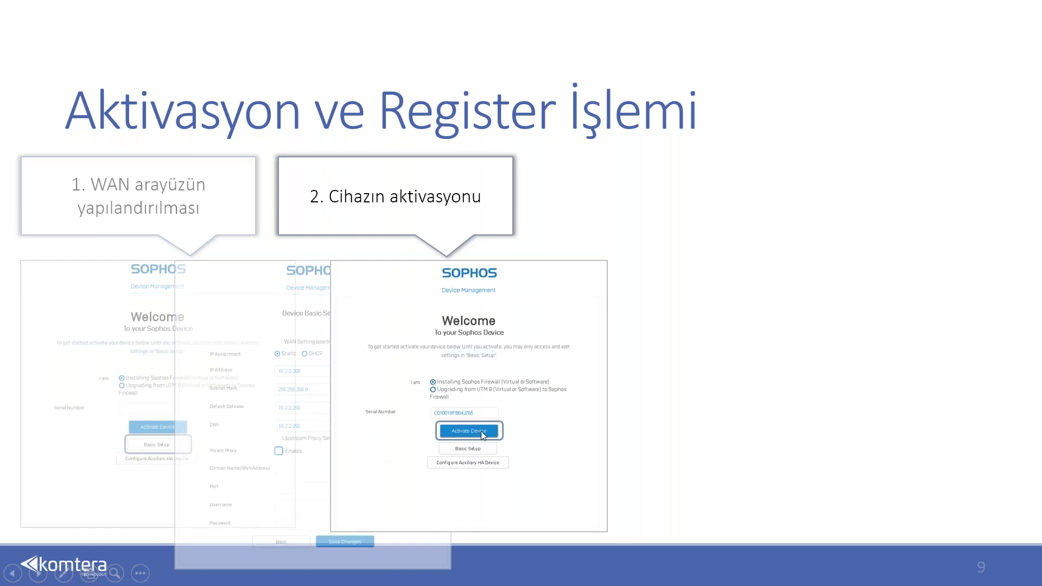
left_click(481, 431)
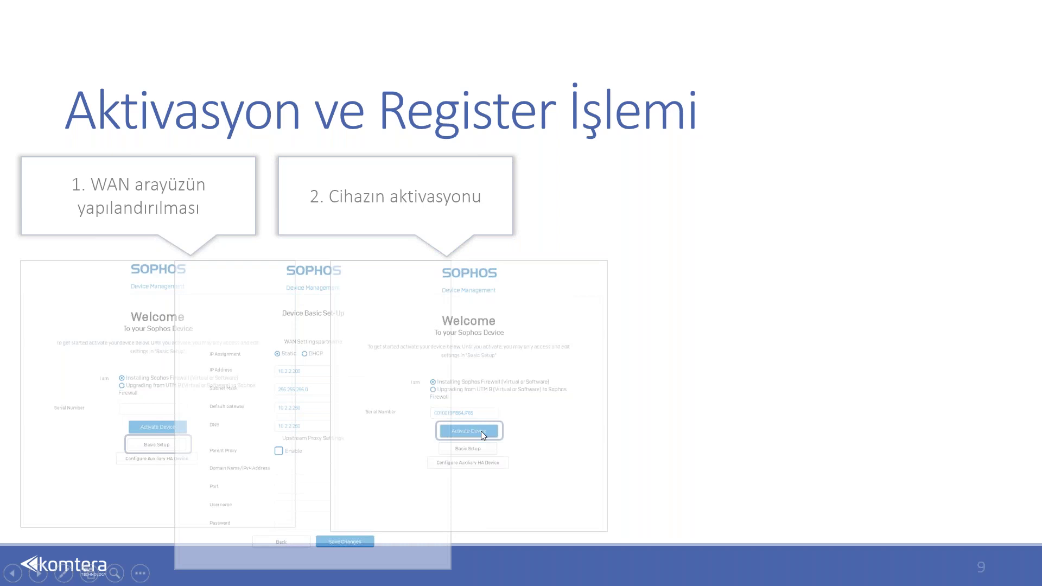